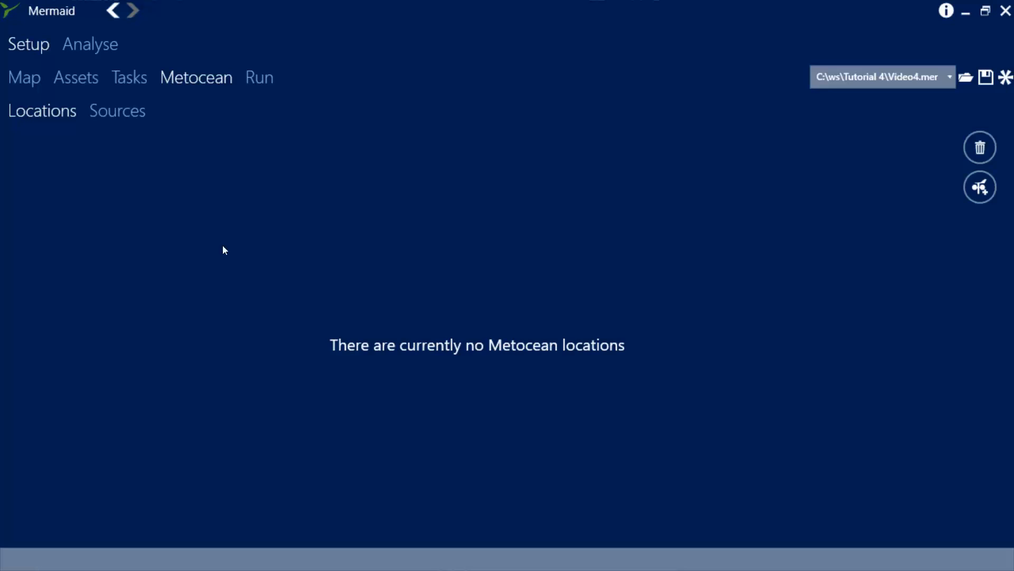
- Add a metocean location named Met Point 1 with latitude 23 °N and longitude 15 °E
left_click(970, 190)
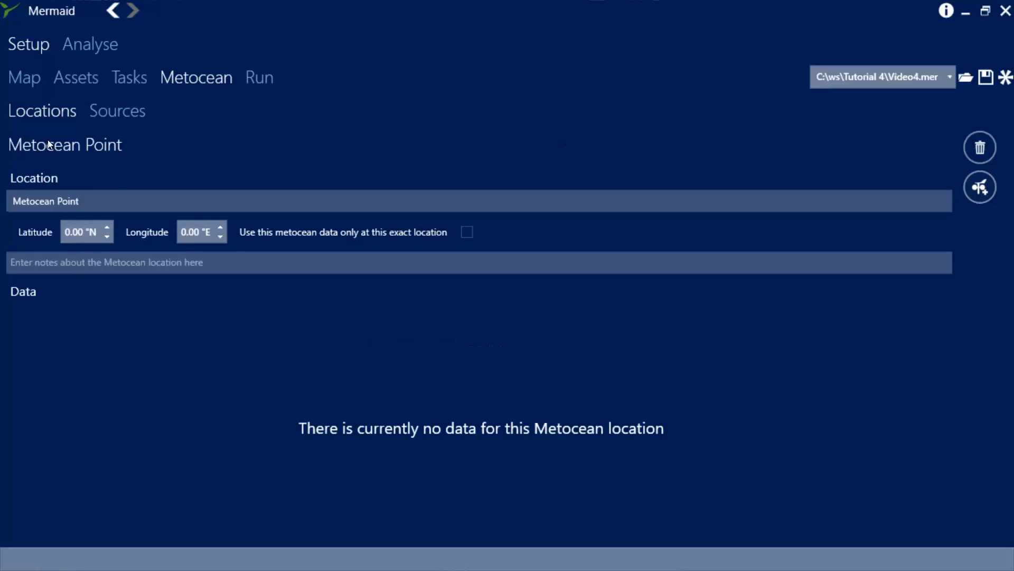
left_click(118, 199)
type("M")
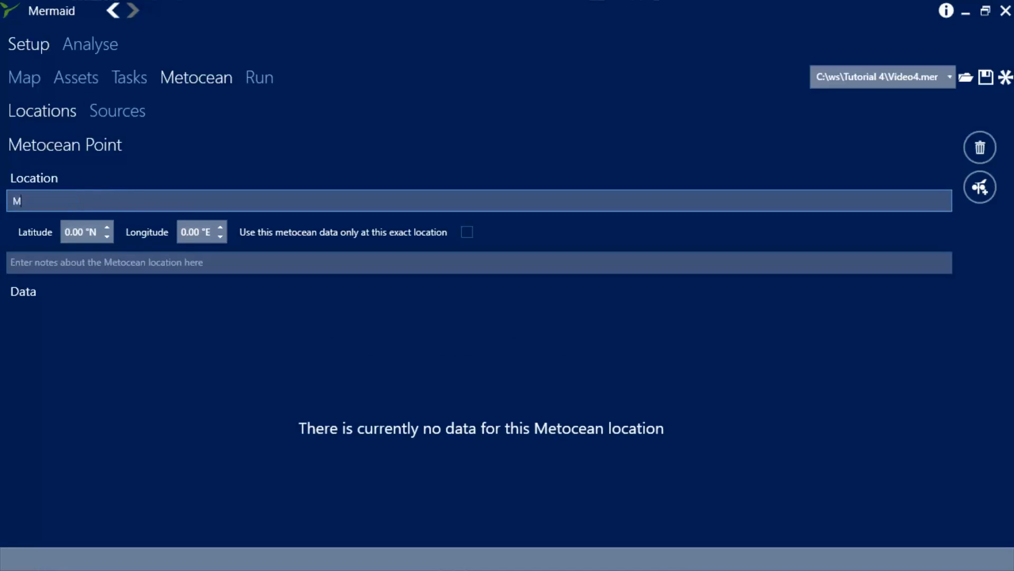
type("et Point 1")
left_click(77, 236)
type("23")
key("Tab")
type("15")
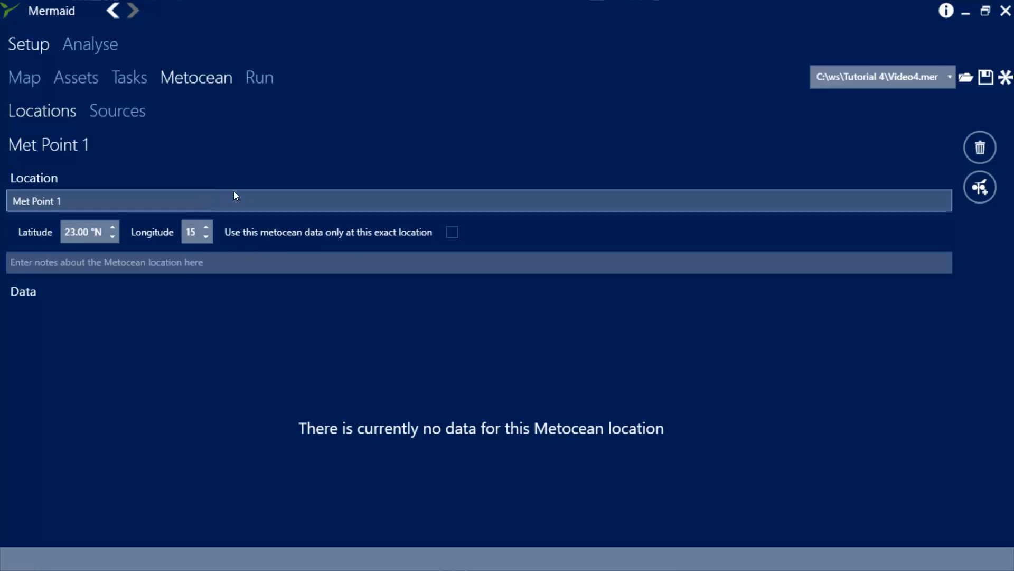
left_click(283, 153)
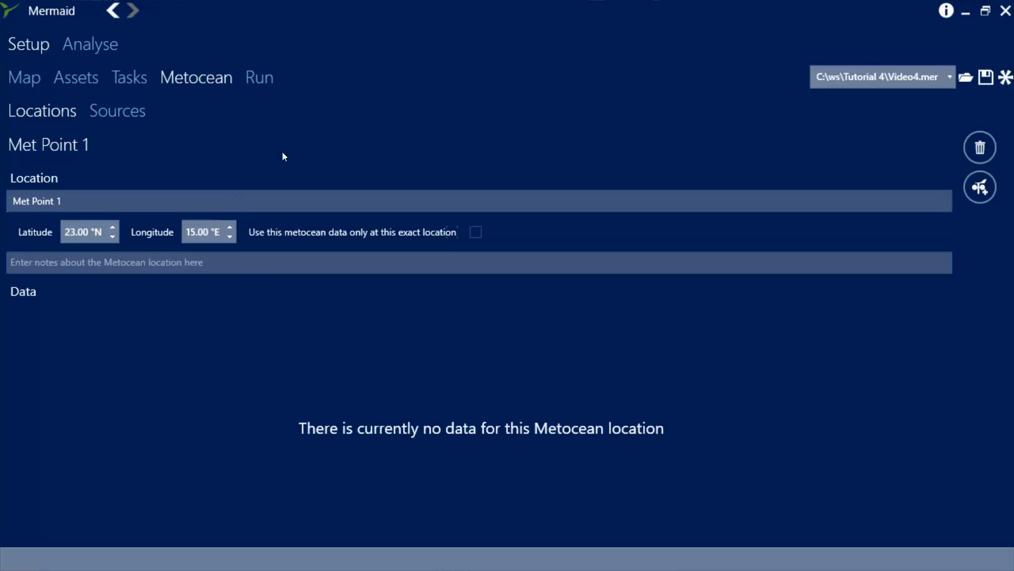
- Add a second metocean location named Met Point 2 with latitude 1 °N and longitude 45 °E
left_click(992, 182)
left_click(100, 198)
key("ctrl+a")
type("M")
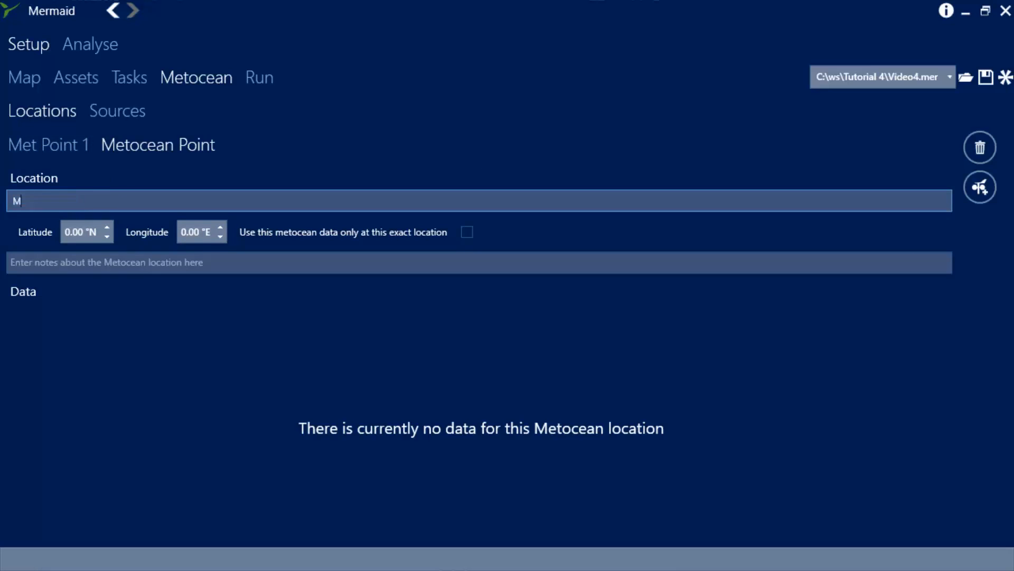
type("et Point 2")
left_click(80, 230)
type("1")
key("Tab")
type("45")
key("Tab")
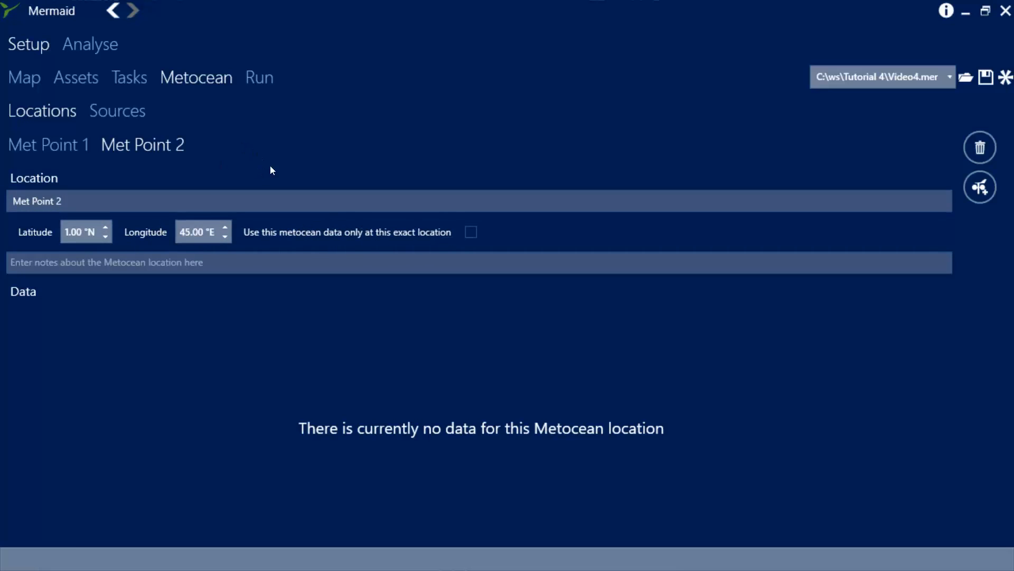
- Add a third metocean location and name it Met Point 3
left_click(980, 187)
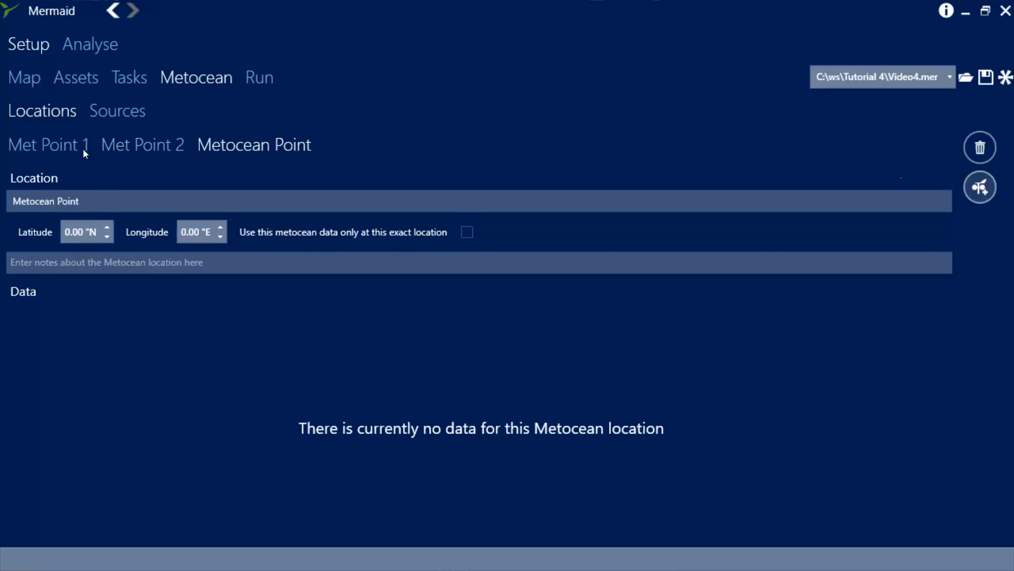
key("ctrl+a")
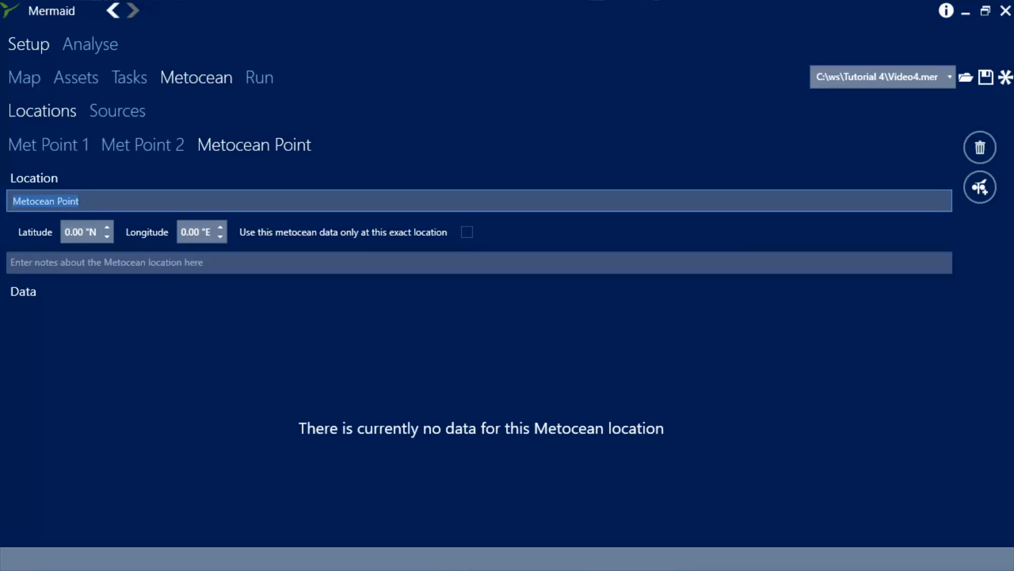
type("Met Po")
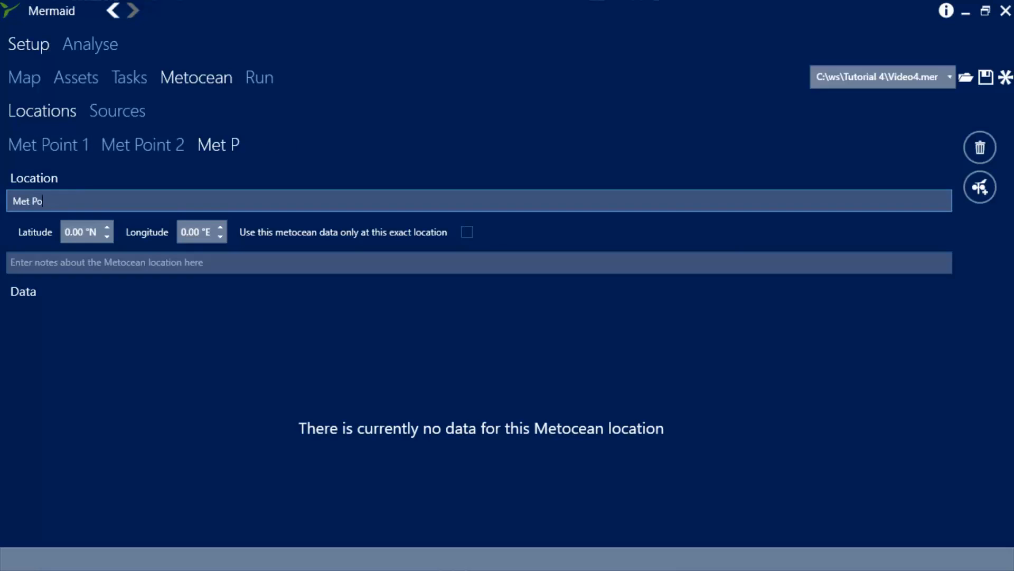
type("int 3")
left_click(291, 160)
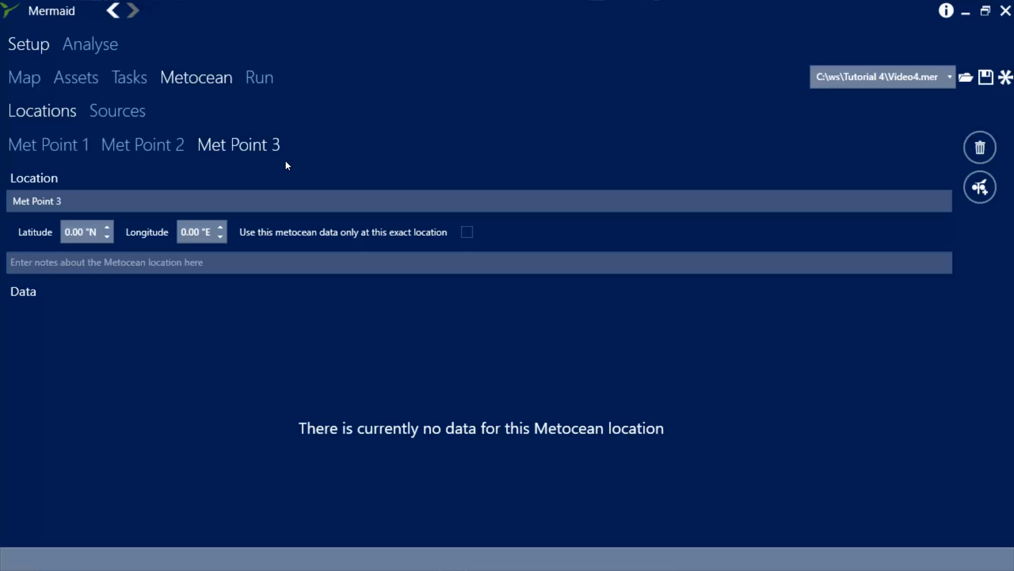
- Add a text file metocean source using OneSource_InOneFile_Wind.csv, parsed with comma delimiters
left_click(137, 110)
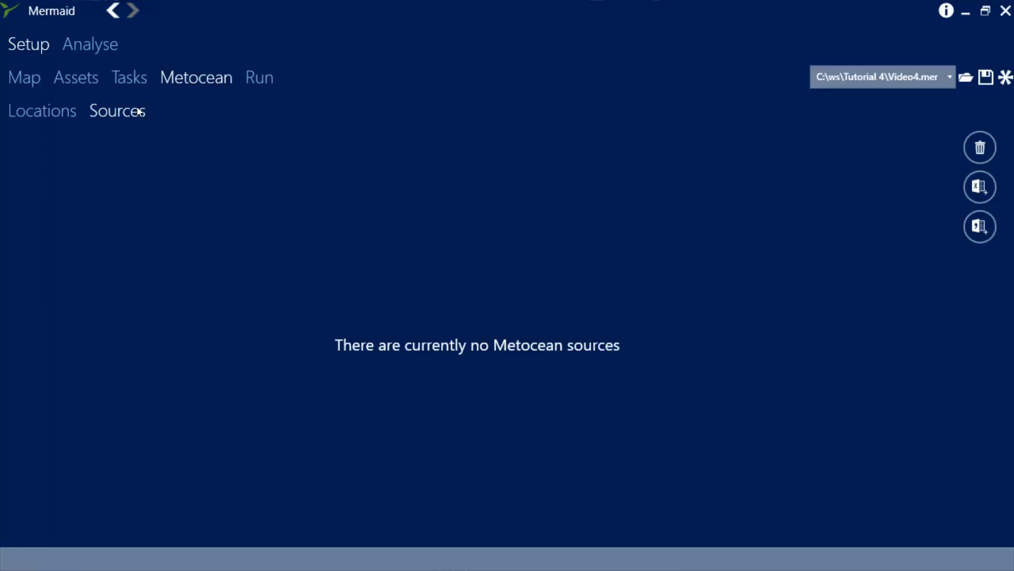
left_click(978, 236)
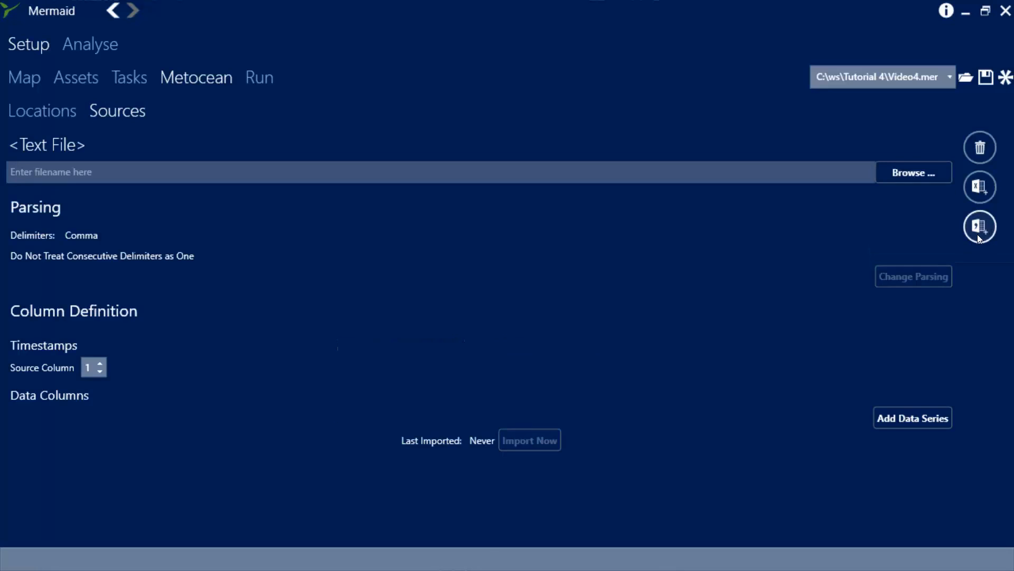
left_click(924, 176)
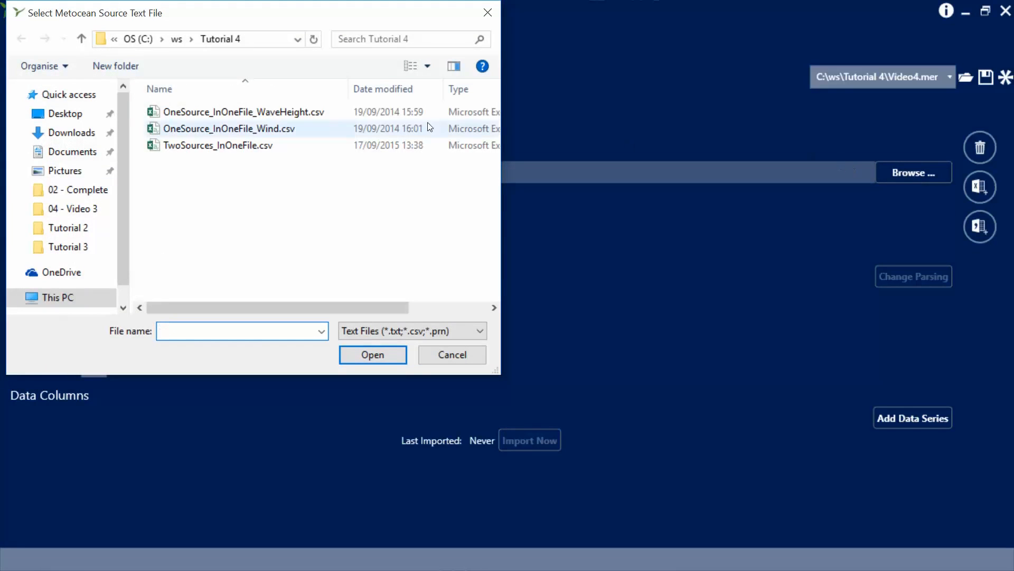
left_click(280, 129)
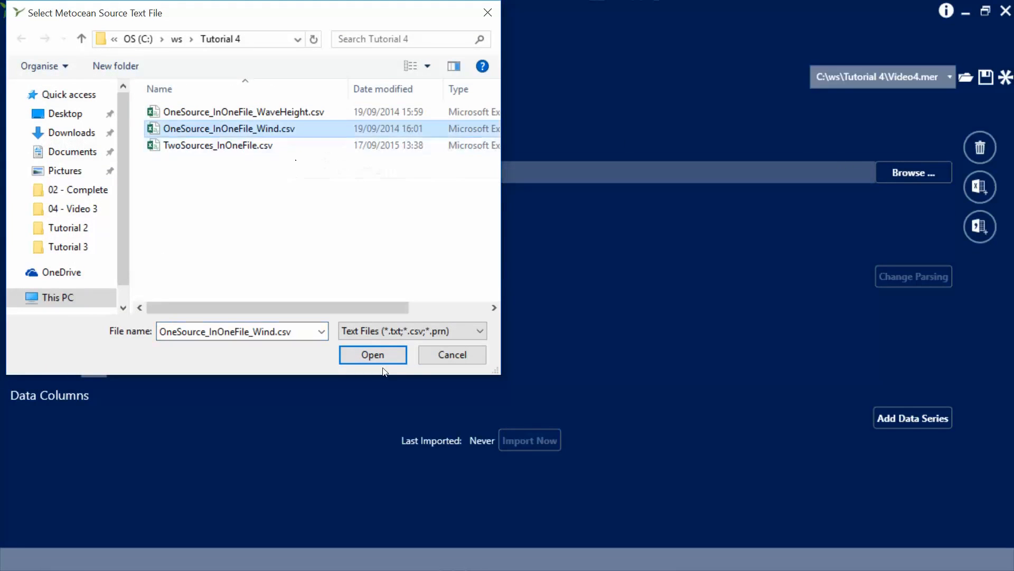
left_click(373, 354)
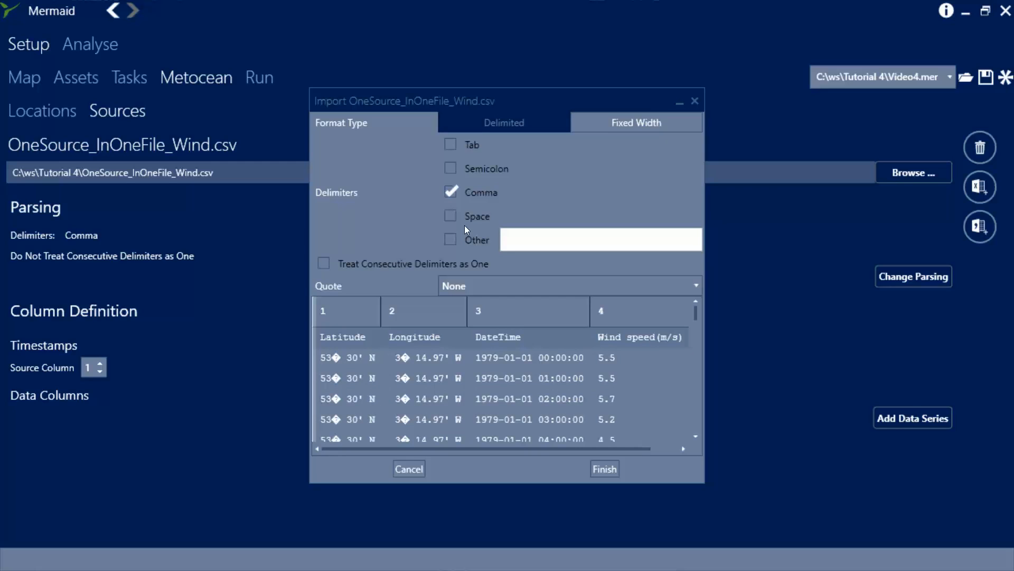
left_click(603, 468)
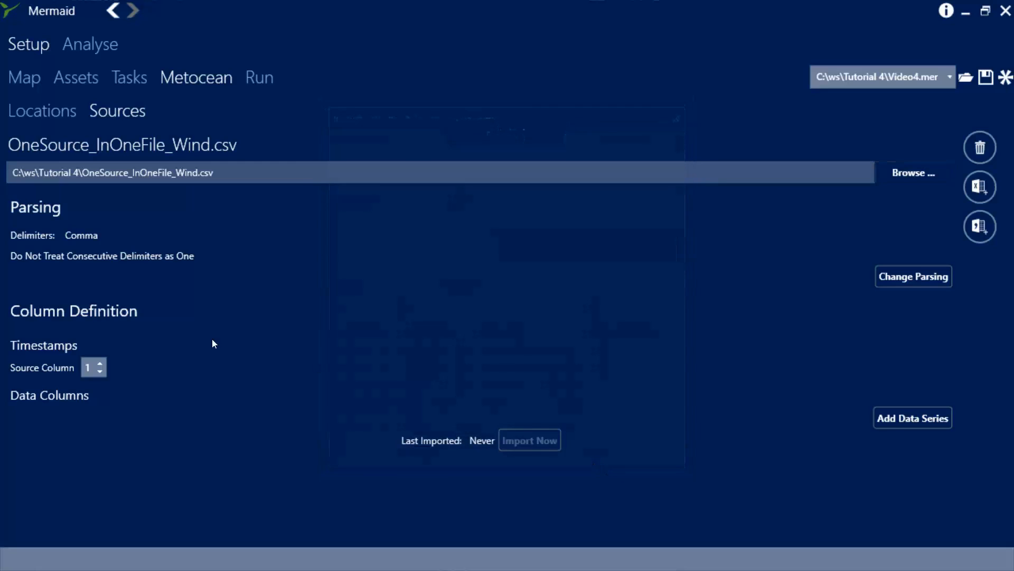
- Import the wind file into Met Point 1 with timestamps from column 3 and Wind Speed (m/s) from column 4, and view the location's chart
left_click(104, 363)
left_click(896, 418)
left_click(89, 424)
left_click(89, 423)
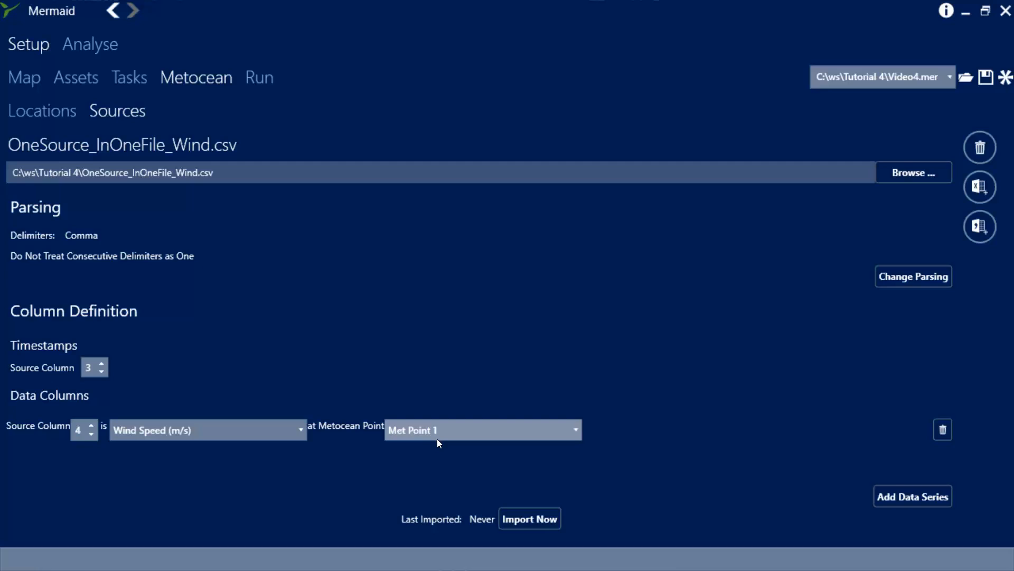
left_click(527, 517)
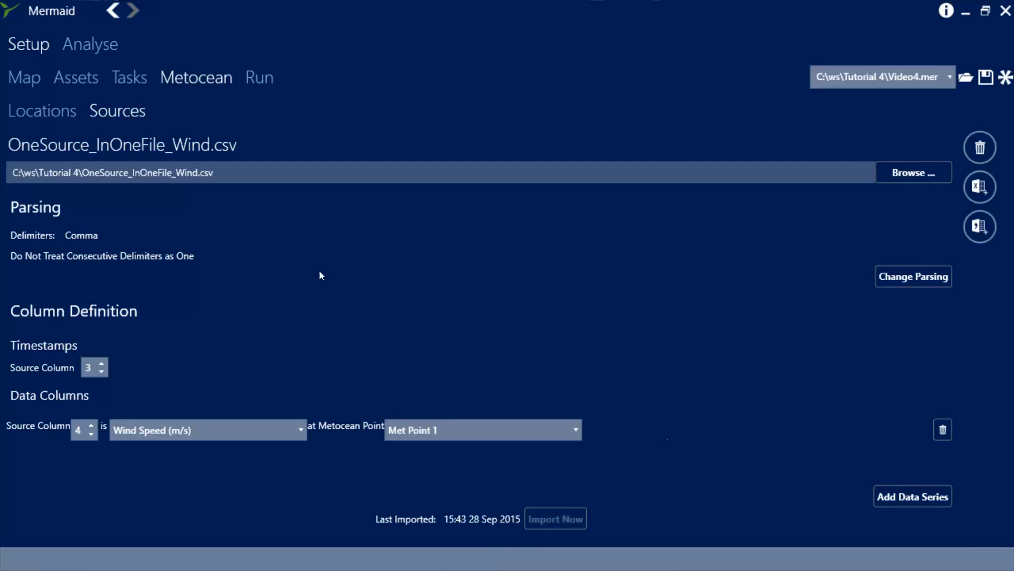
left_click(52, 109)
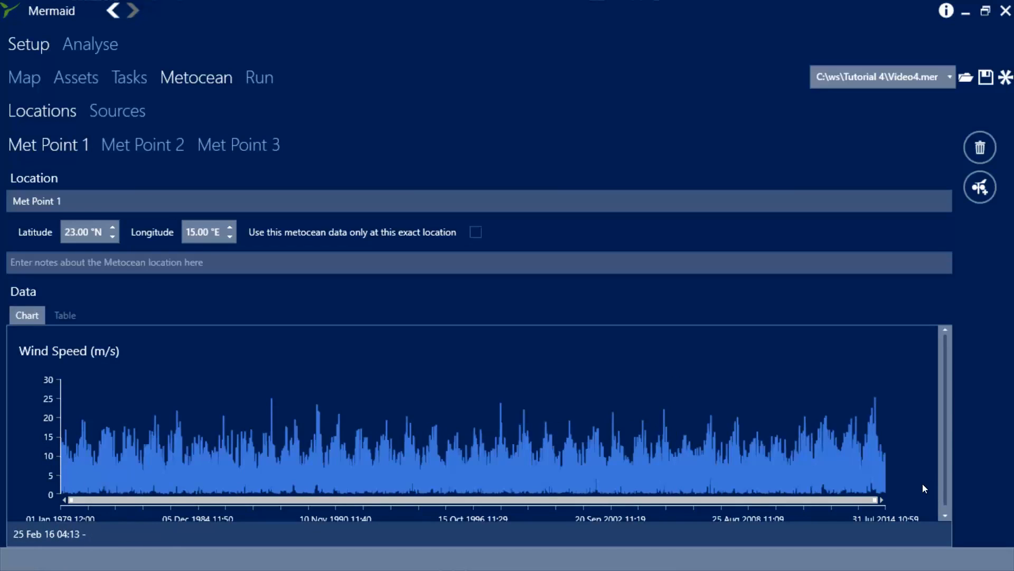
- Add OneSource_InOneFile_WaveHeight.csv as a comma-delimited text source and set its timestamp source column to 3
left_click(132, 114)
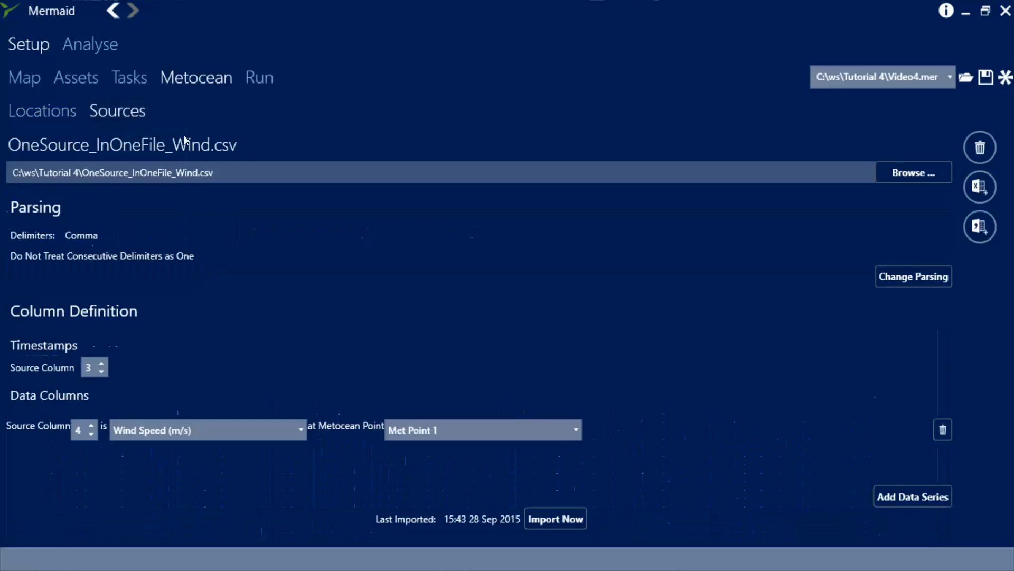
left_click(974, 224)
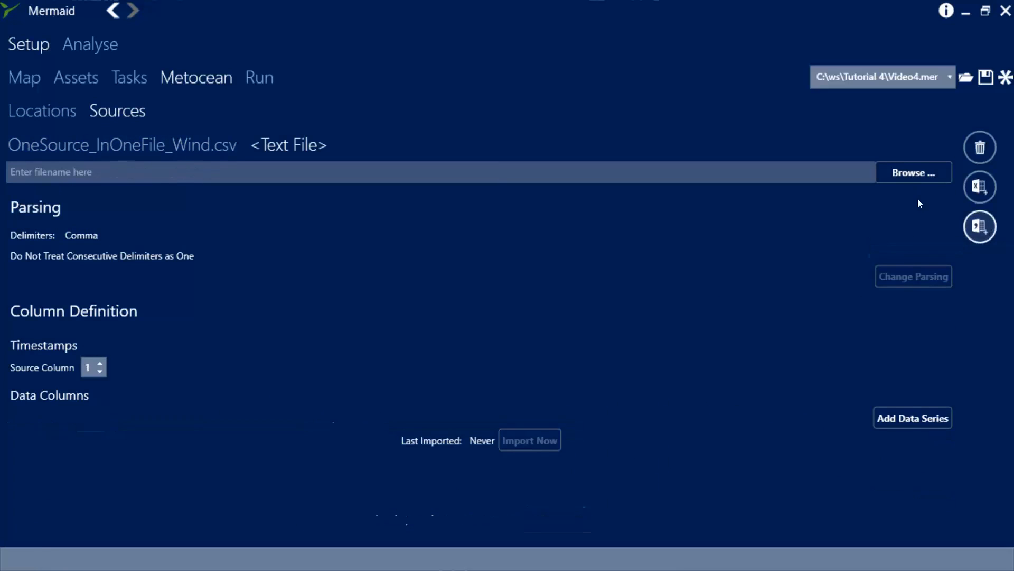
left_click(906, 175)
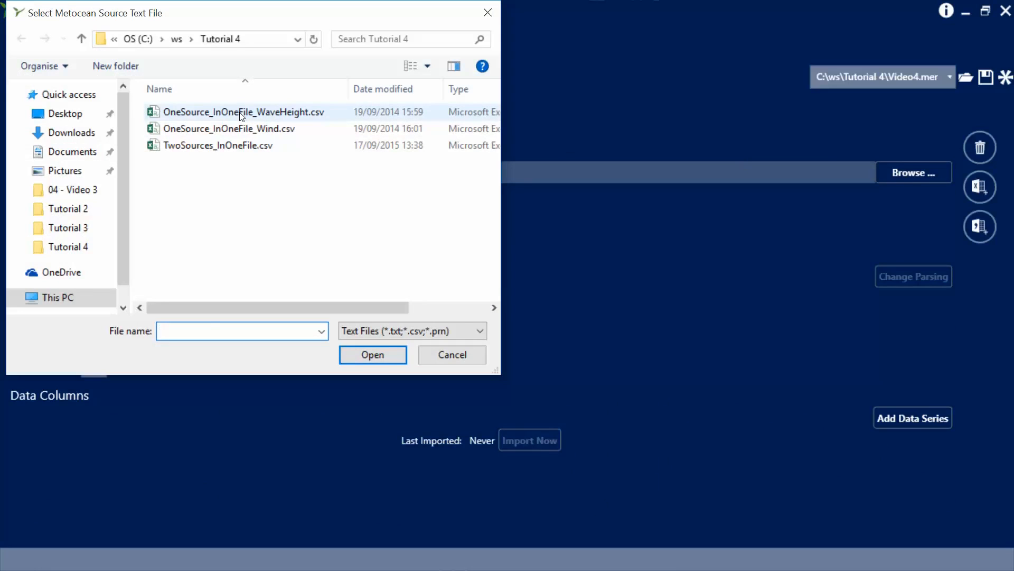
left_click(241, 113)
left_click(387, 361)
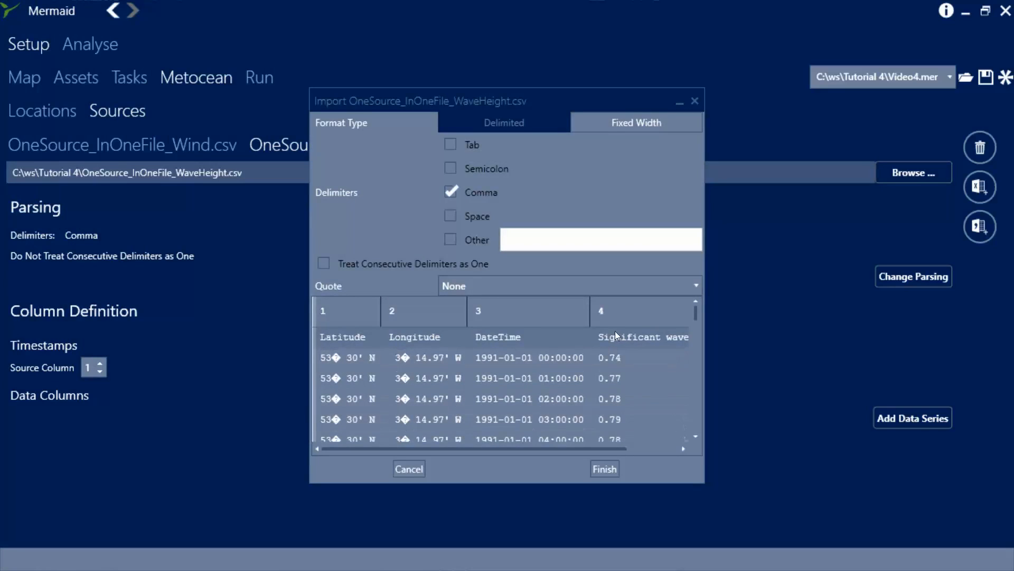
left_click_drag(621, 448, 711, 461)
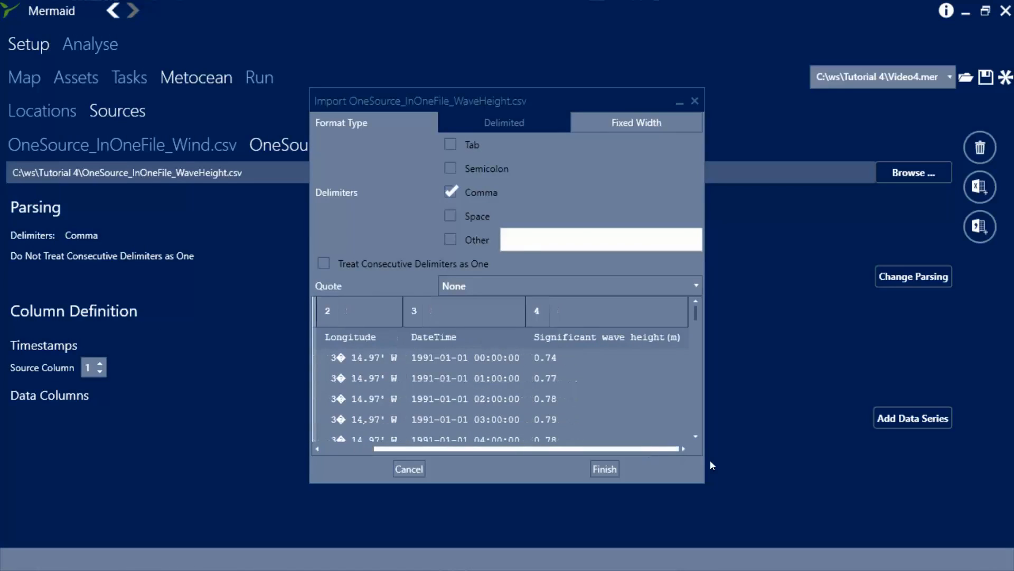
left_click(604, 469)
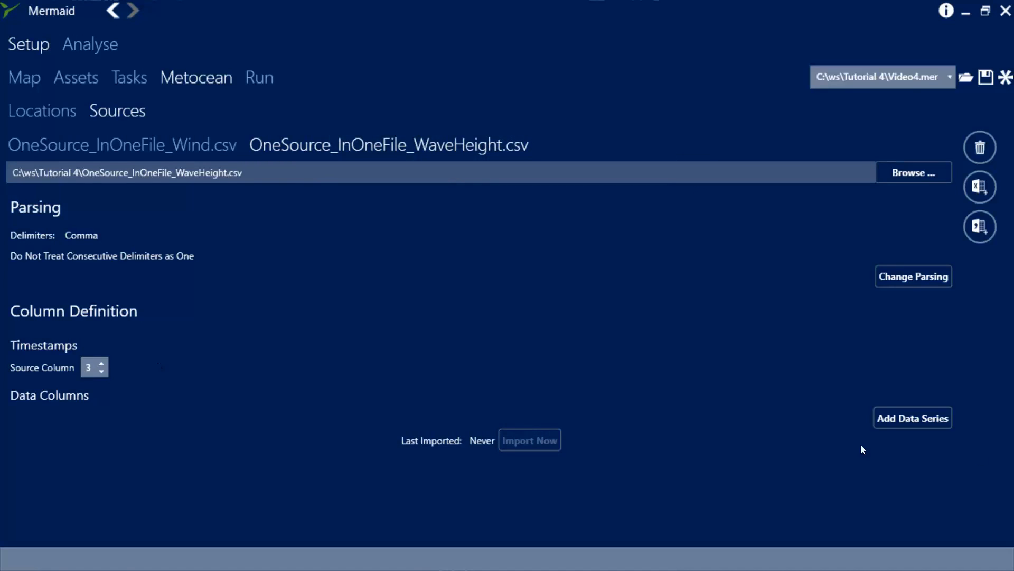
- Import column 4 of the wave height file as Significant Wave Height (m) at Met Point 1 and view that location's charts
left_click(923, 421)
left_click(89, 425)
left_click(89, 425)
left_click(88, 425)
left_click(164, 429)
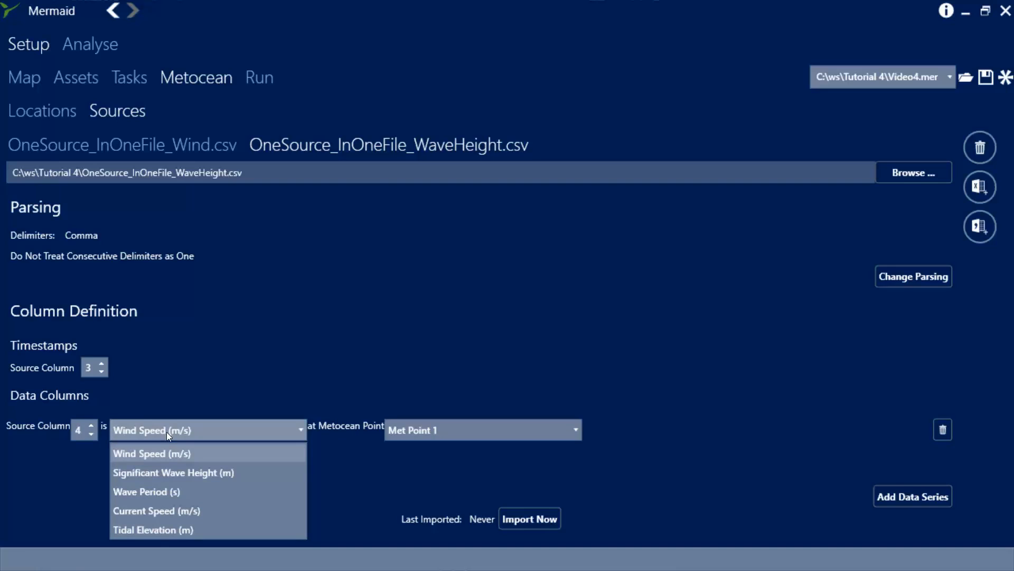
left_click(166, 479)
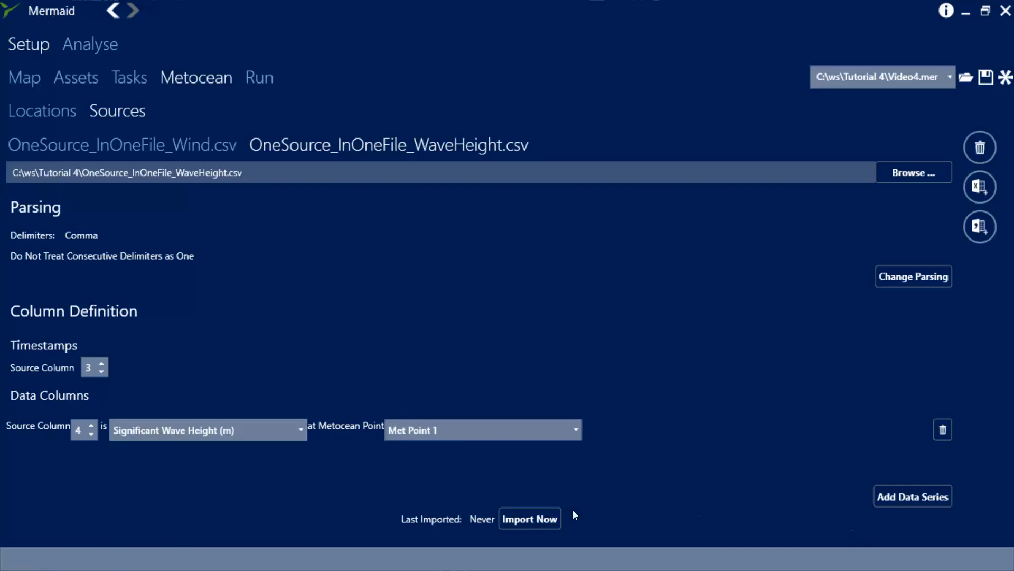
left_click(553, 521)
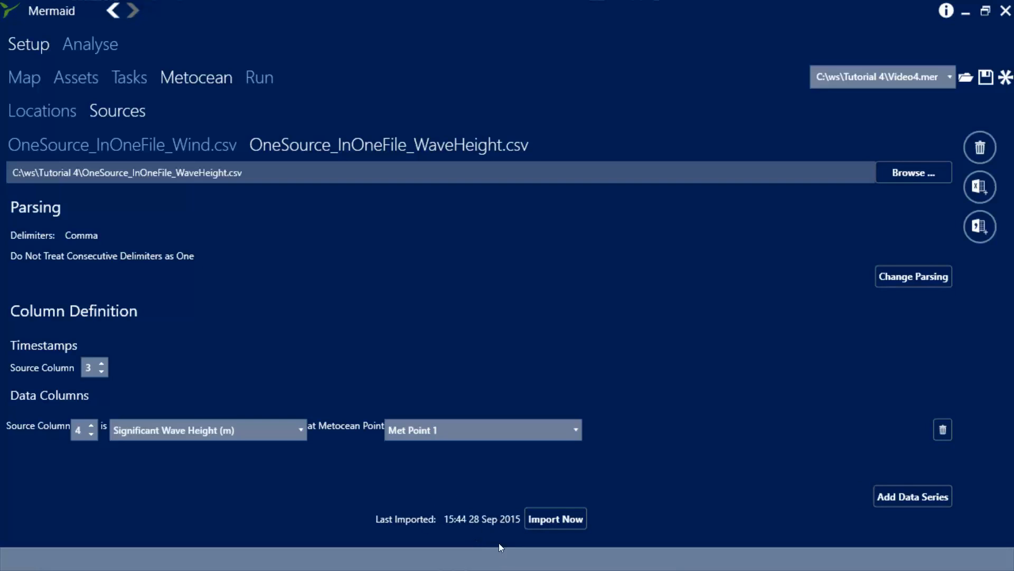
left_click(59, 116)
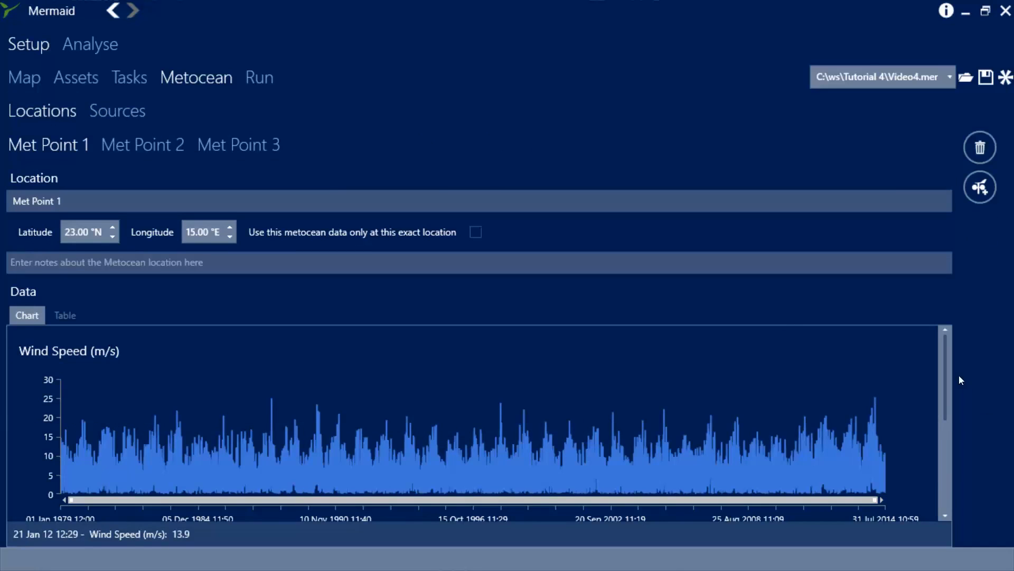
left_click_drag(943, 365, 950, 462)
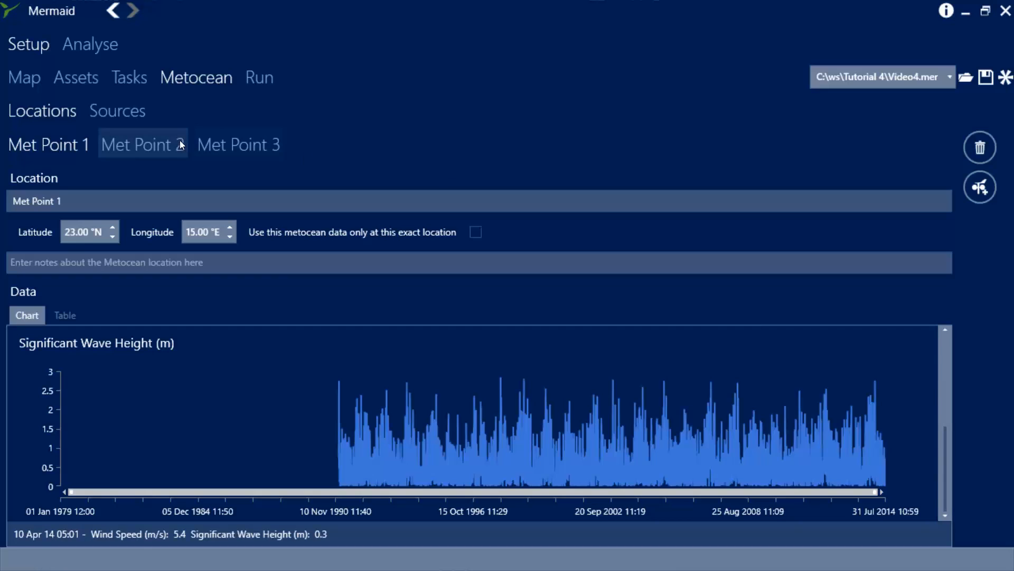
- Check Met Point 2 for data, and add TwoSources_InOneFile.csv as a comma-delimited text file source
left_click(133, 139)
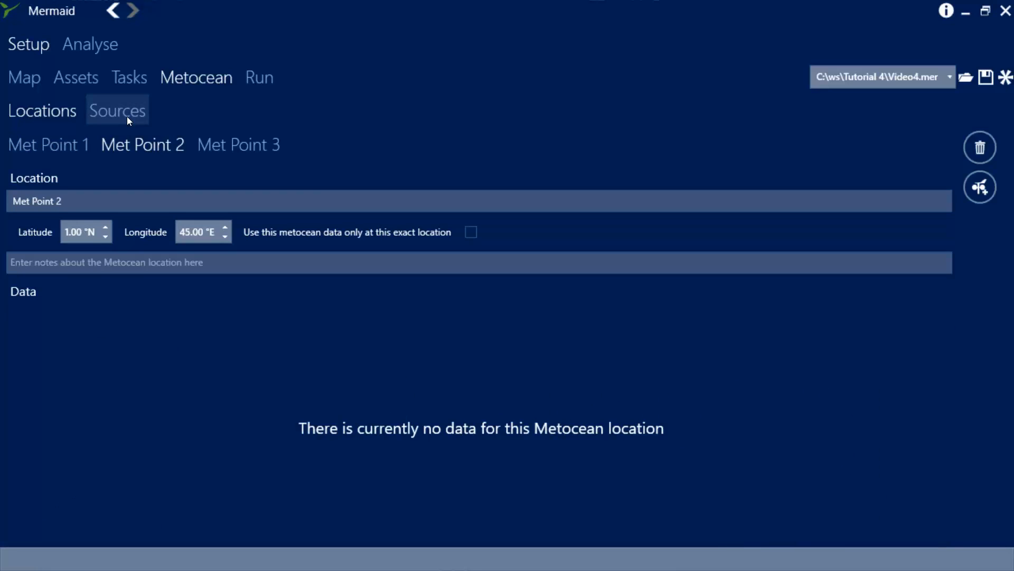
left_click(127, 117)
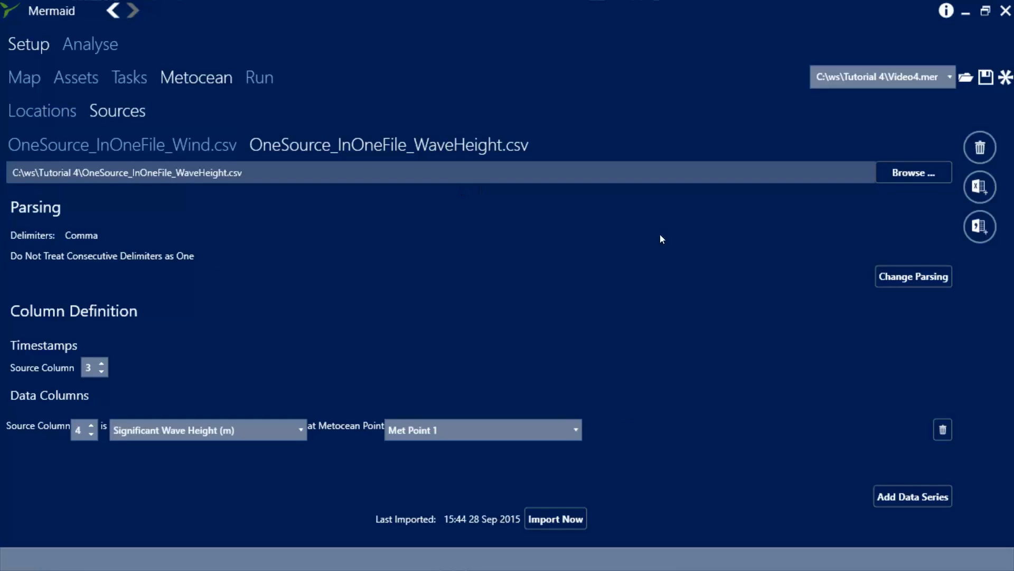
left_click(975, 239)
left_click(932, 172)
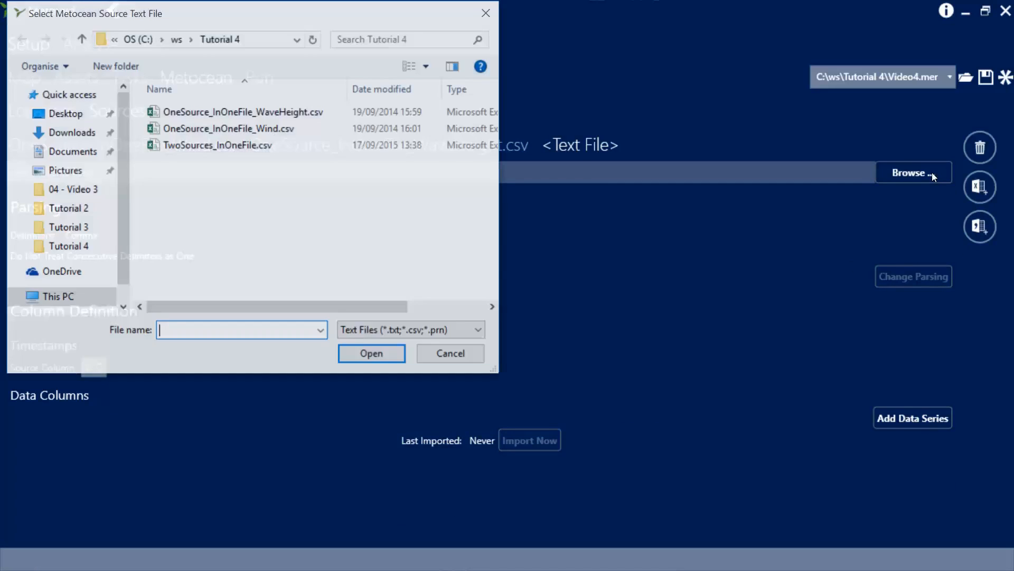
left_click(217, 146)
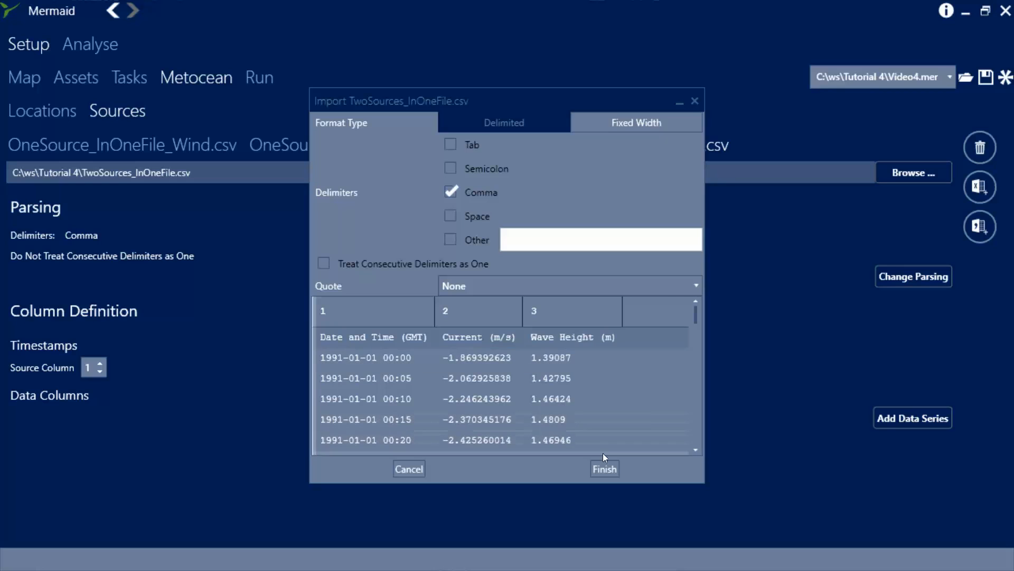
left_click(604, 469)
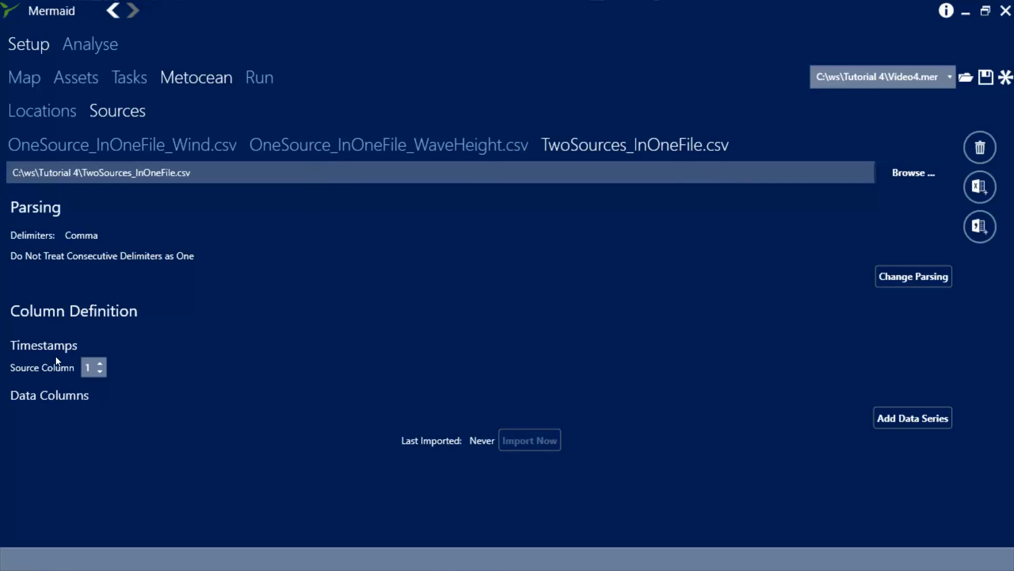
- Add a data series to TwoSources_InOneFile.csv that reads column 2 as Current Speed (m/s) at Met Point 2
left_click(914, 419)
left_click(89, 424)
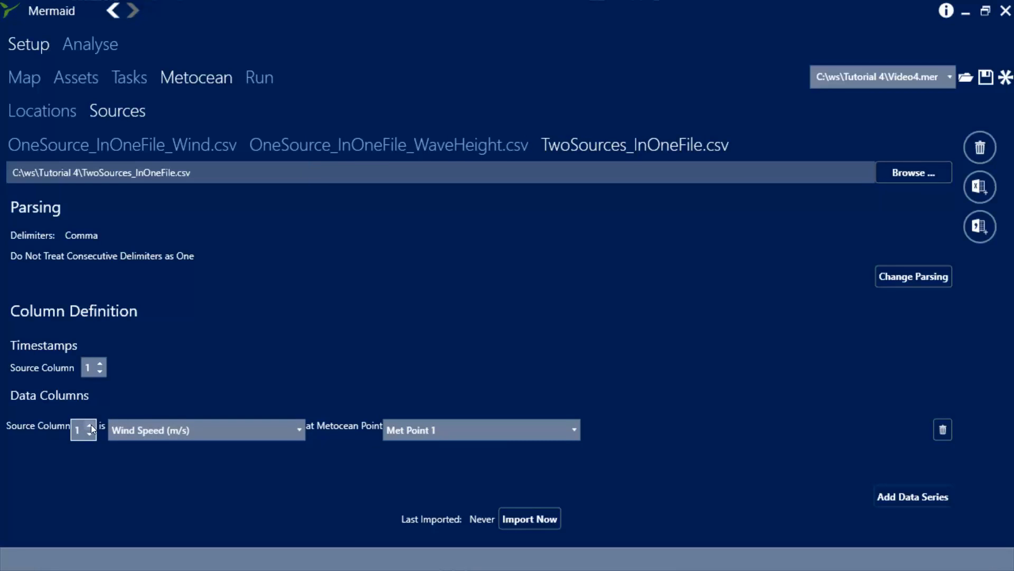
left_click(157, 430)
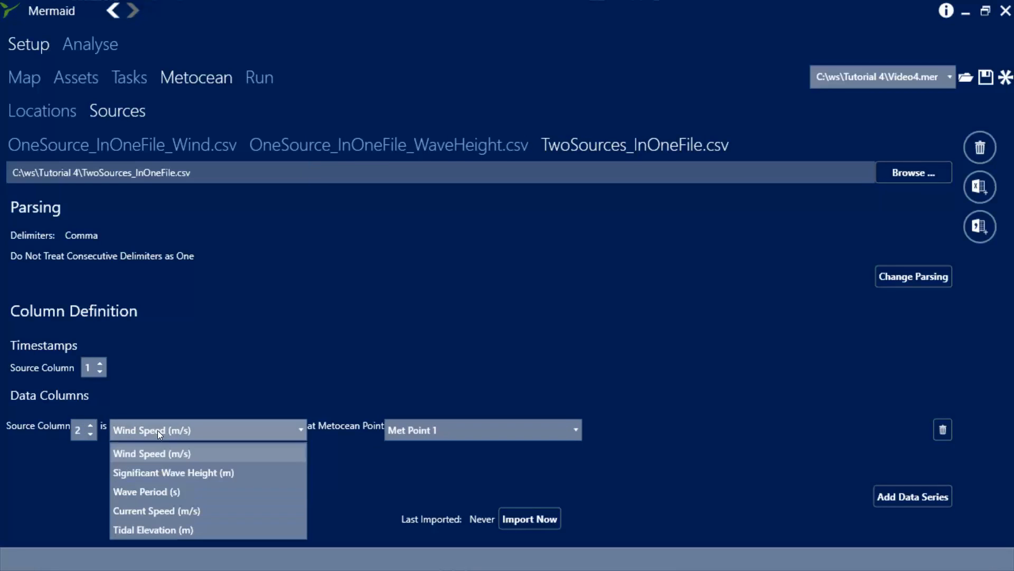
left_click(176, 509)
left_click(476, 429)
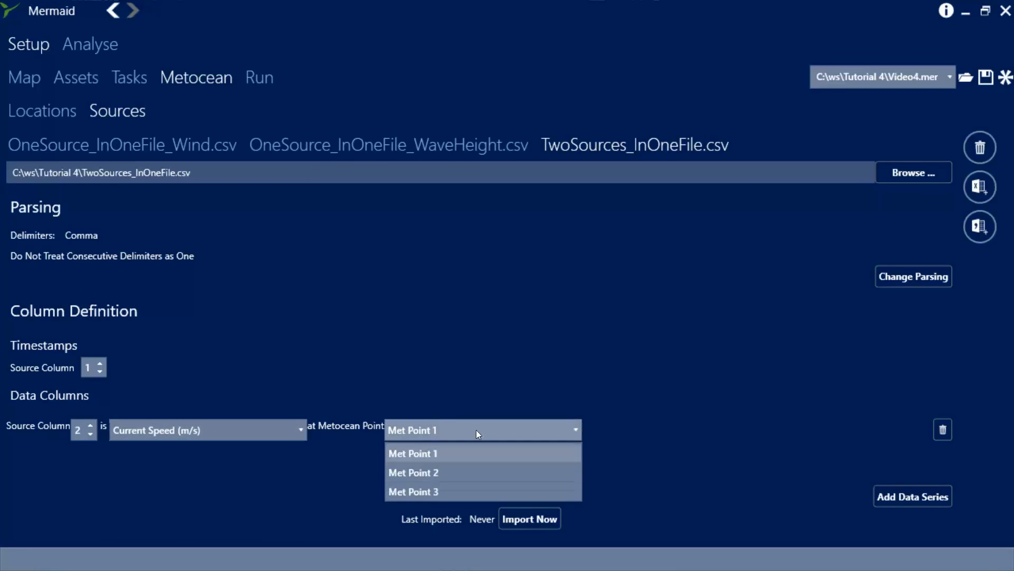
left_click(464, 472)
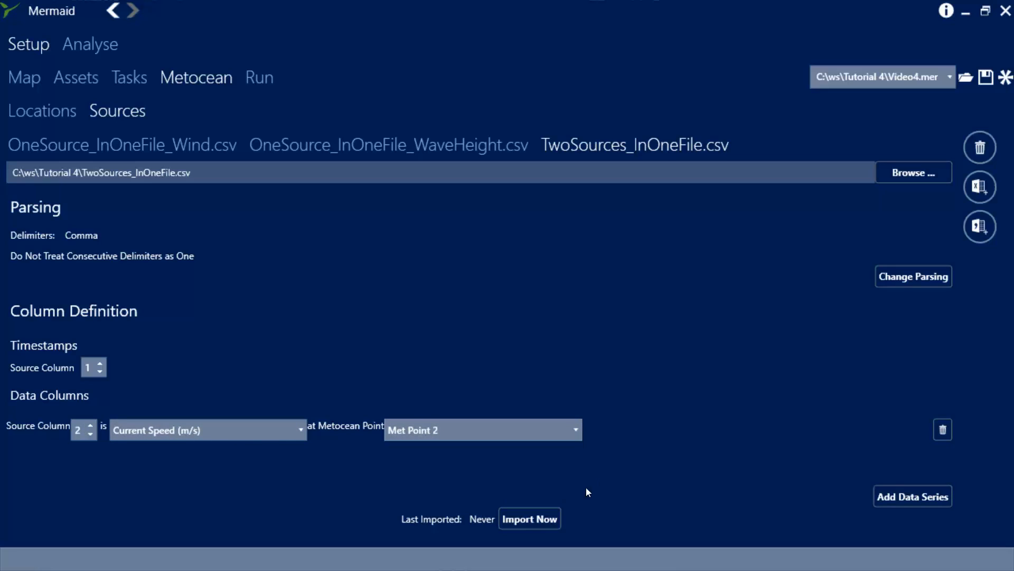
- Add a second data series reading column 3 as Significant Wave Height (m) at Met Point 2, and import the CSV file
left_click(903, 499)
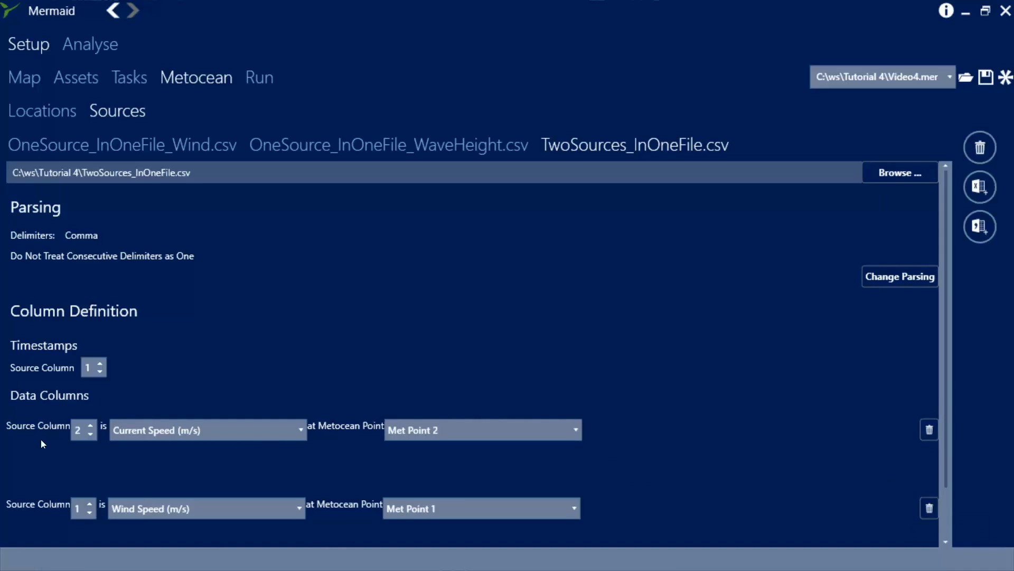
left_click(90, 503)
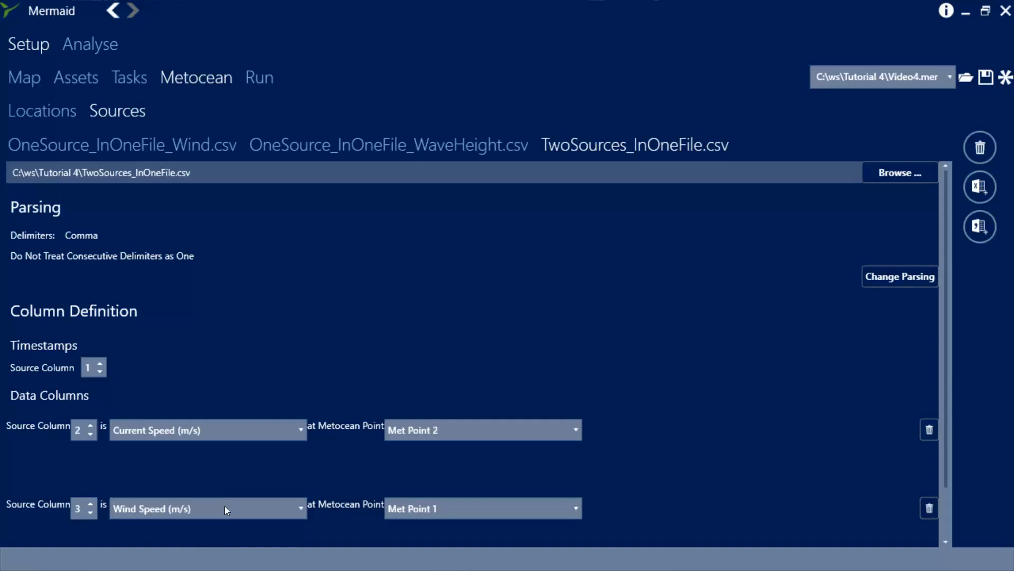
left_click(245, 510)
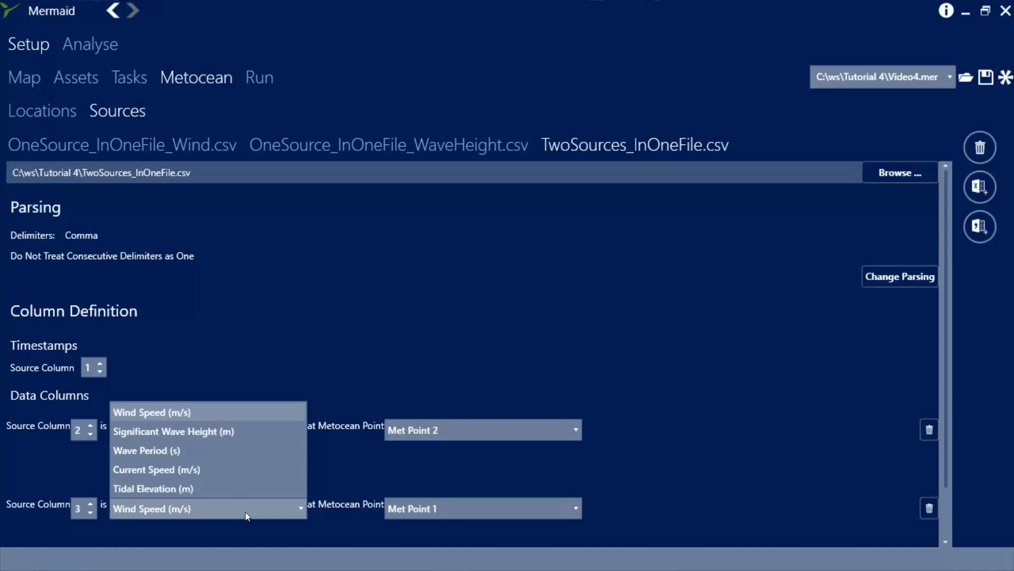
left_click(177, 431)
left_click(496, 510)
left_click(465, 467)
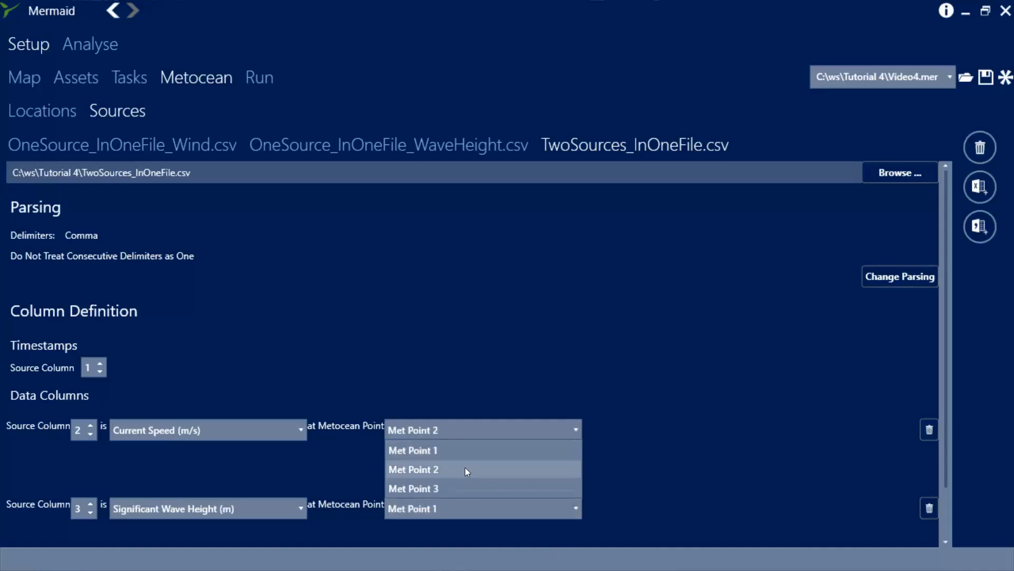
scroll(950, 449, "down", 3)
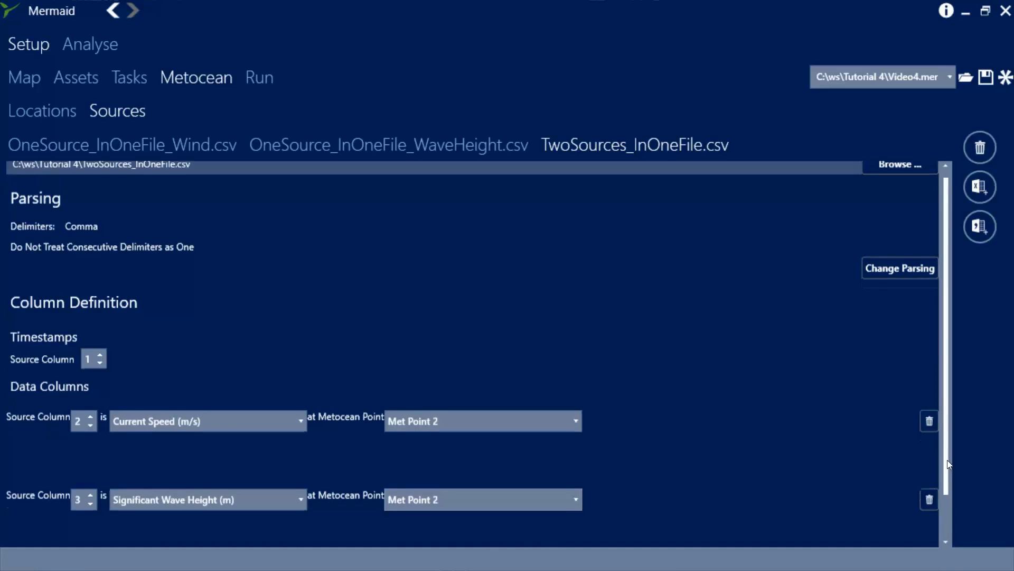
left_click(549, 537)
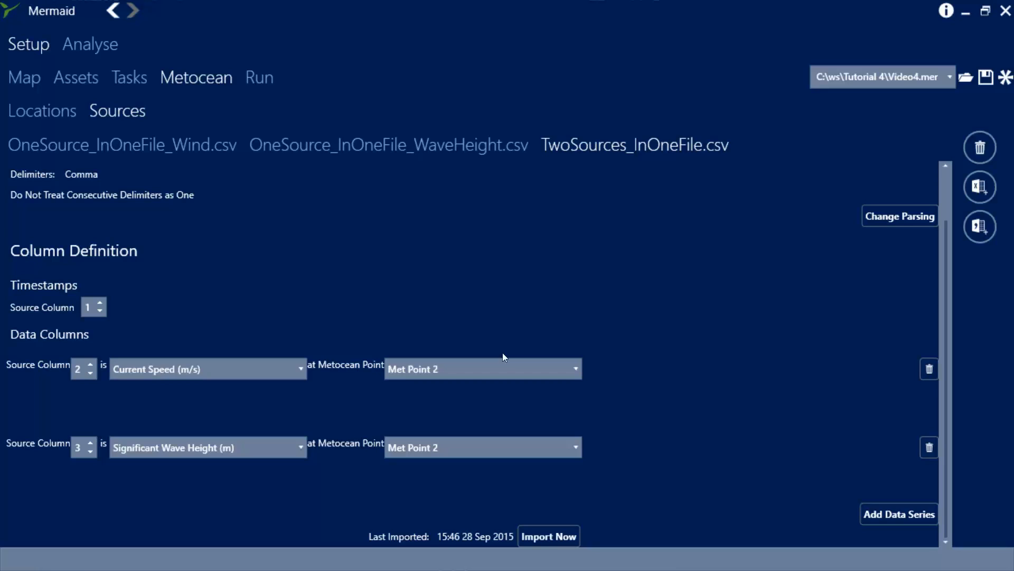
- Review the data charts of Met Point 2 and Met Point 1, and check Met Point 3 for data
left_click(36, 108)
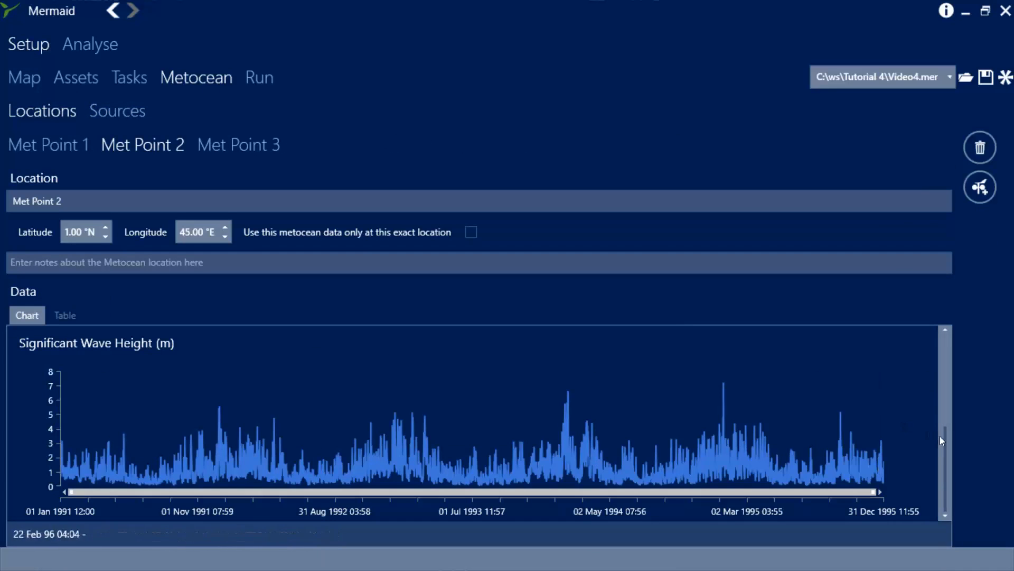
left_click_drag(945, 452, 943, 337)
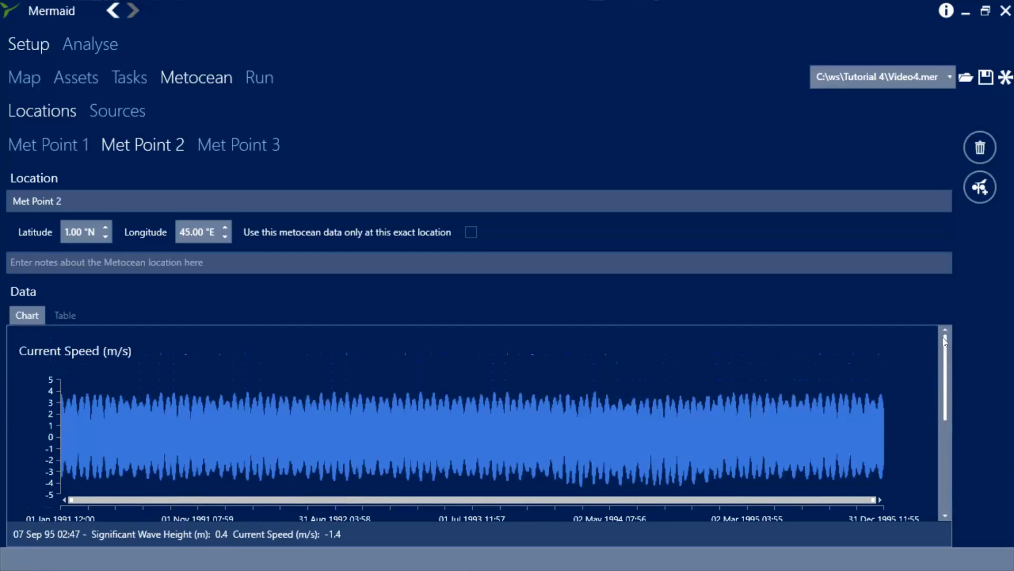
left_click(86, 151)
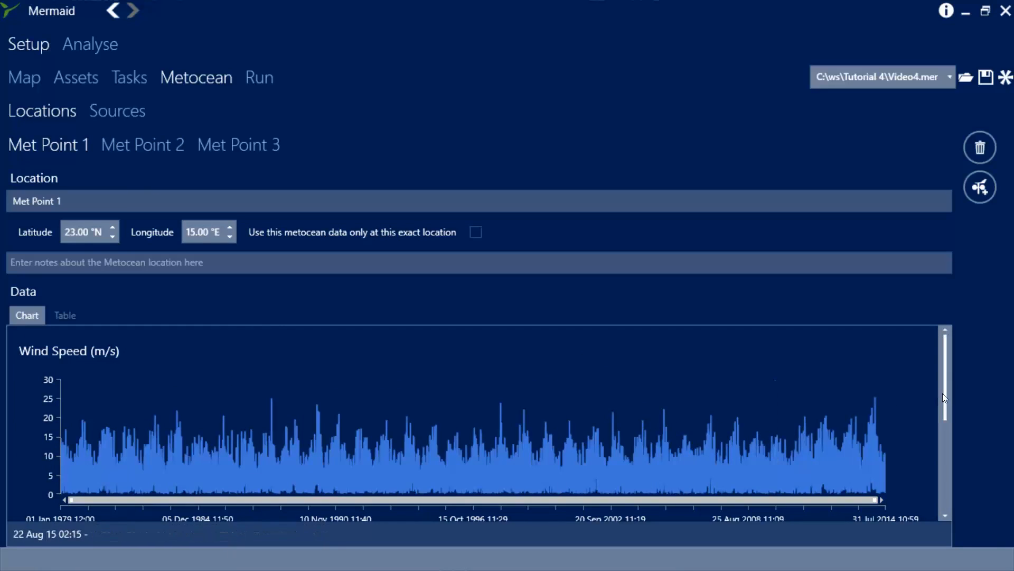
scroll(944, 395, "down", 2)
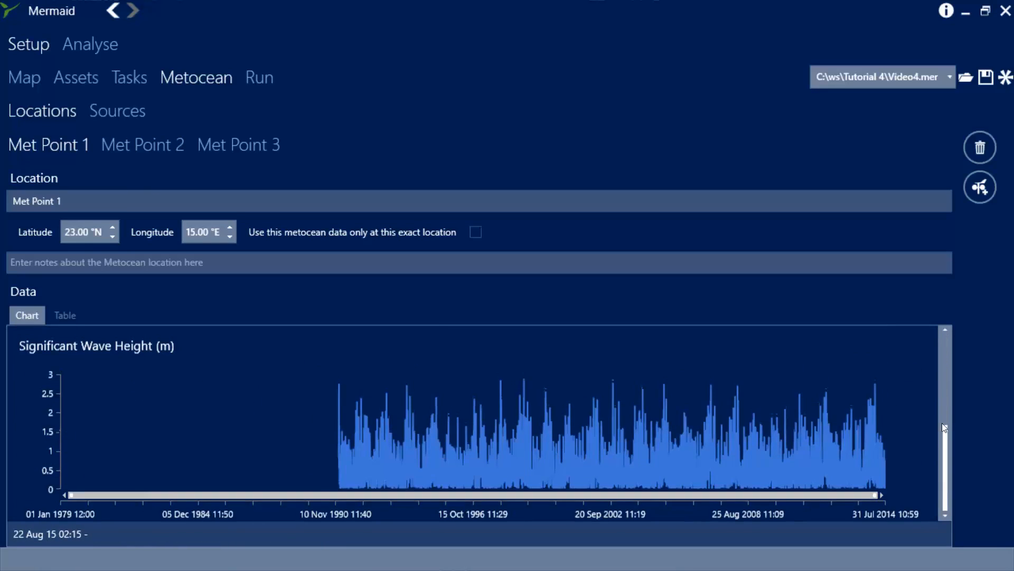
left_click_drag(944, 427, 918, 333)
left_click(244, 148)
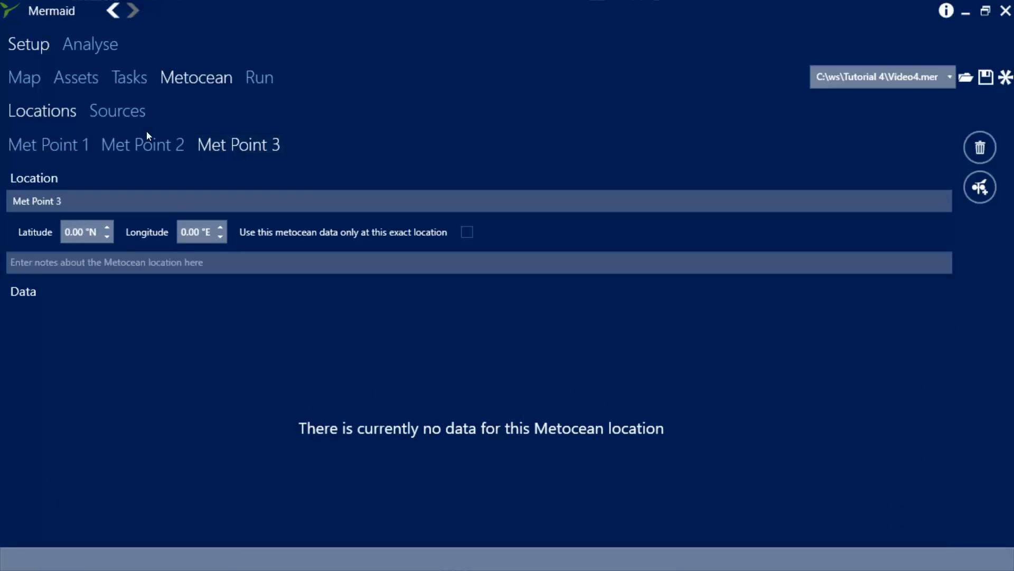
- Add an Excel workbook metocean source using TwoSources_InOneFile.xlsx from the Tutorial 4 folder
left_click(103, 113)
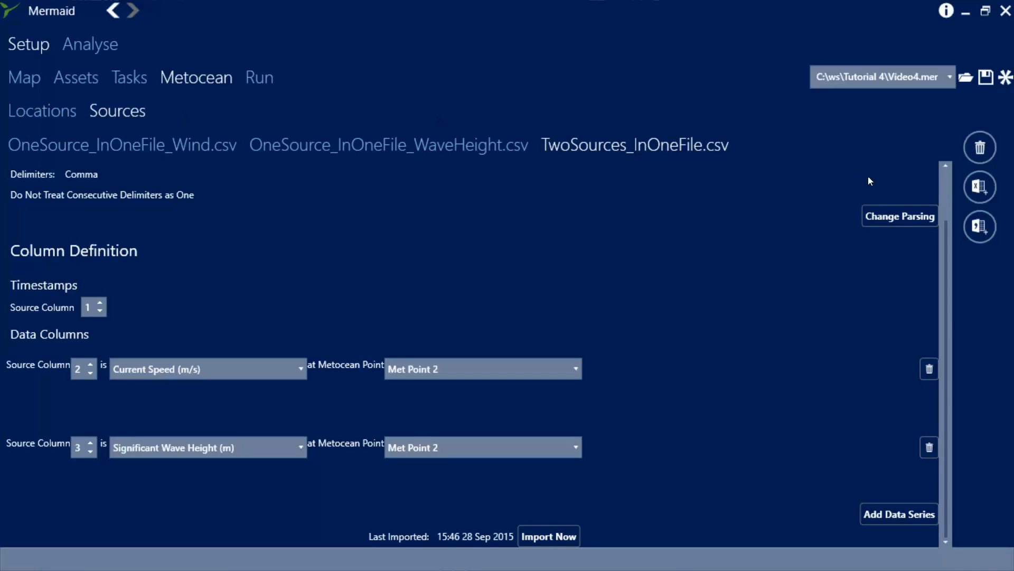
left_click(978, 188)
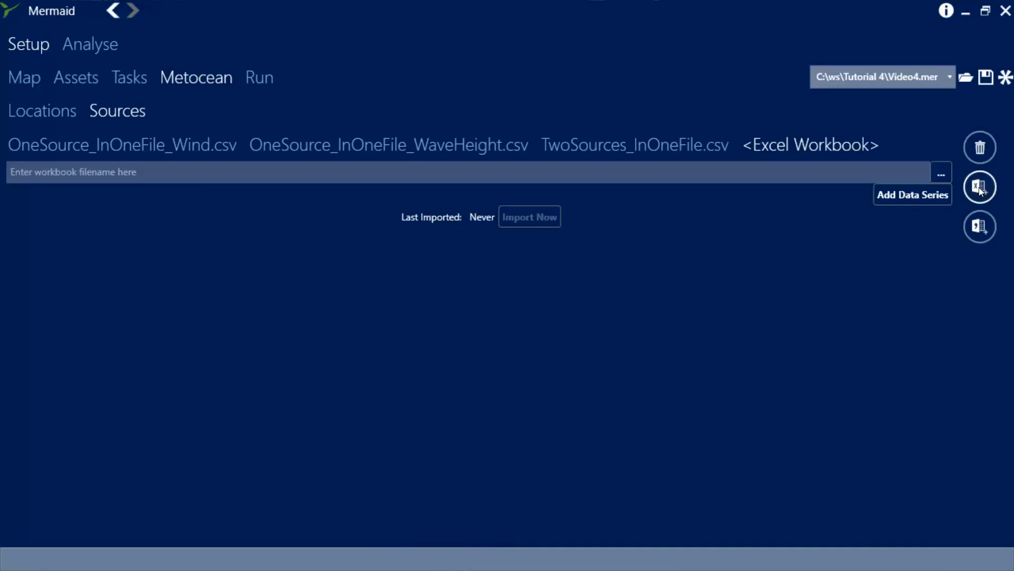
left_click(946, 175)
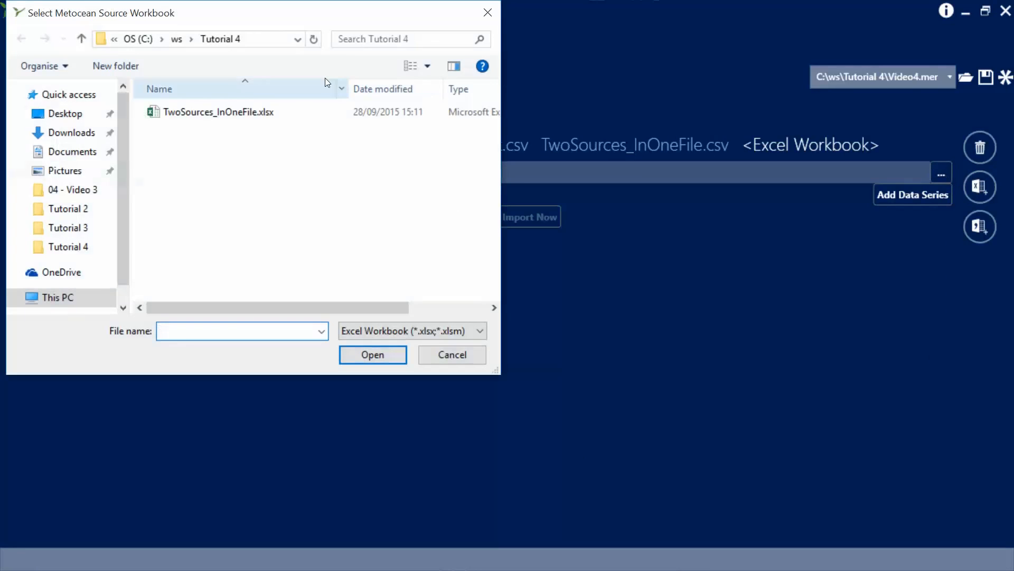
left_click(195, 111)
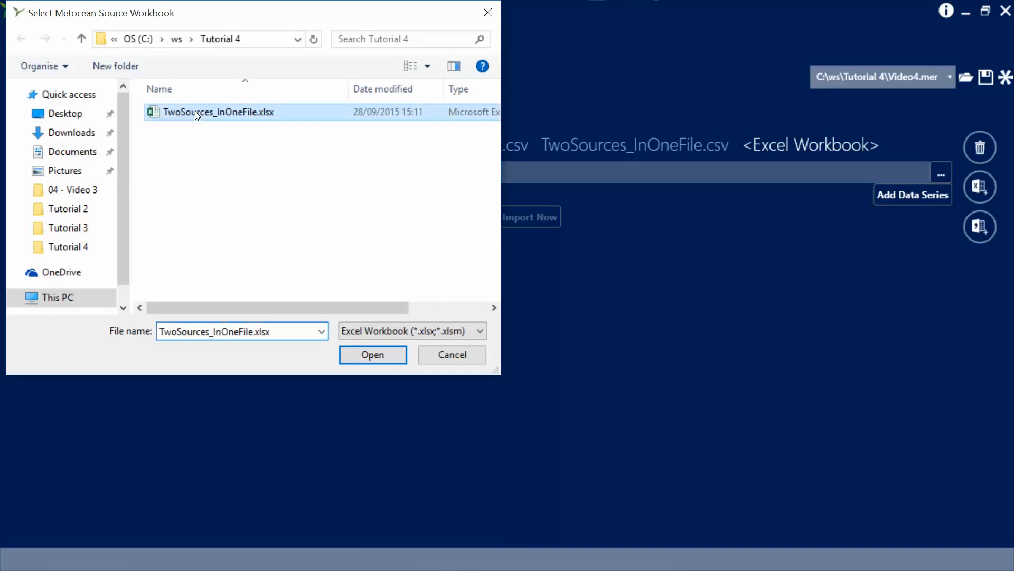
left_click(383, 355)
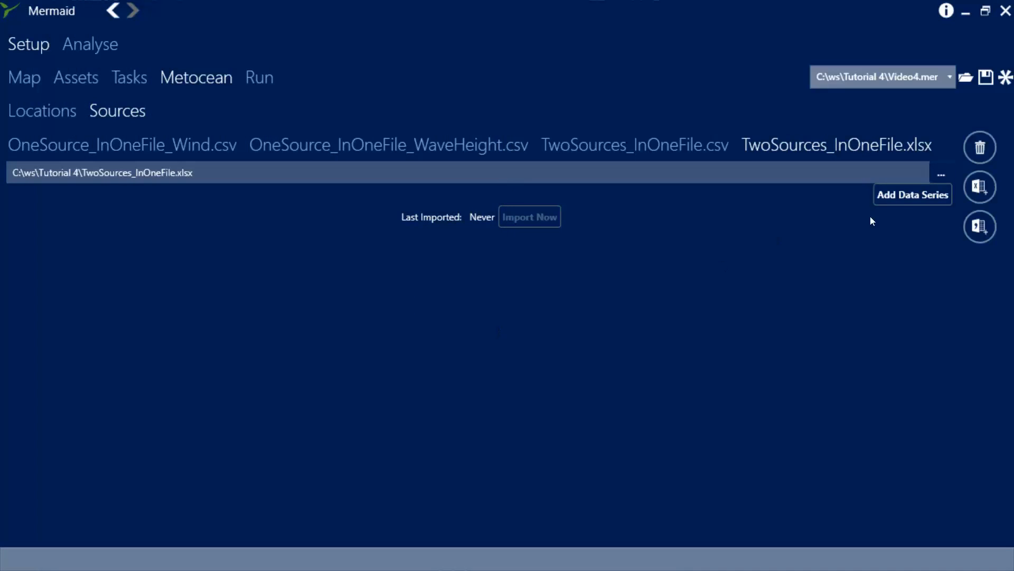
- Add a Current Speed (m/s) data series for Met Point 3 to the workbook source
left_click(904, 200)
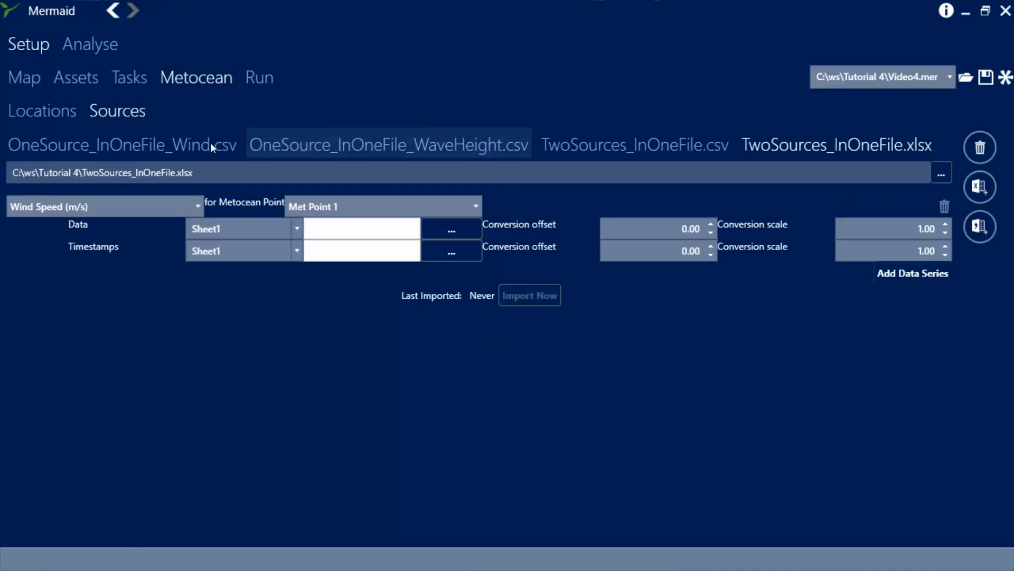
left_click(193, 205)
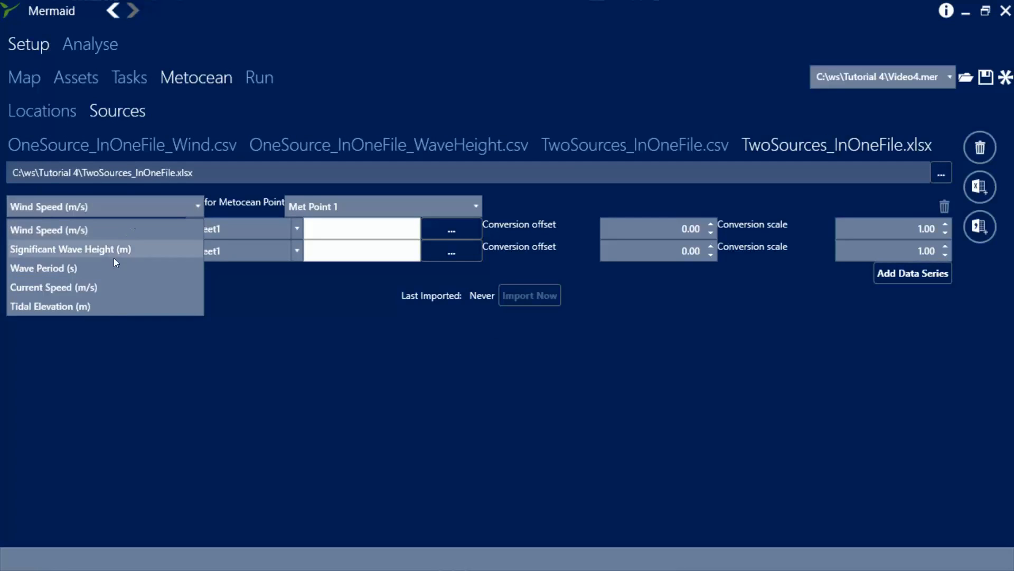
left_click(100, 282)
left_click(345, 207)
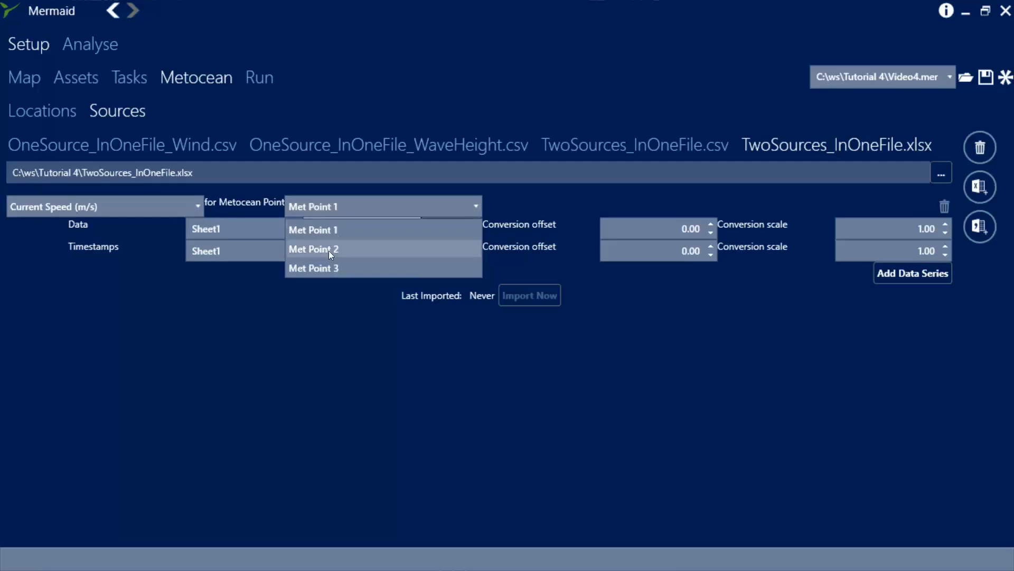
left_click(324, 265)
- Select the Current Speed data range B2:B525889 from Sheet1 of the workbook
left_click(443, 229)
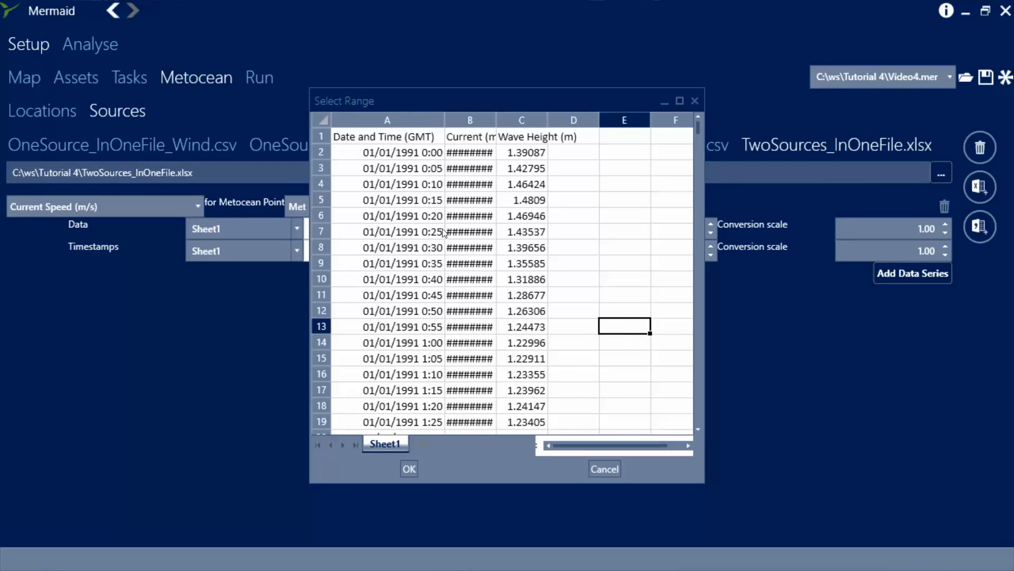
left_click(485, 157)
left_click_drag(699, 130, 706, 431)
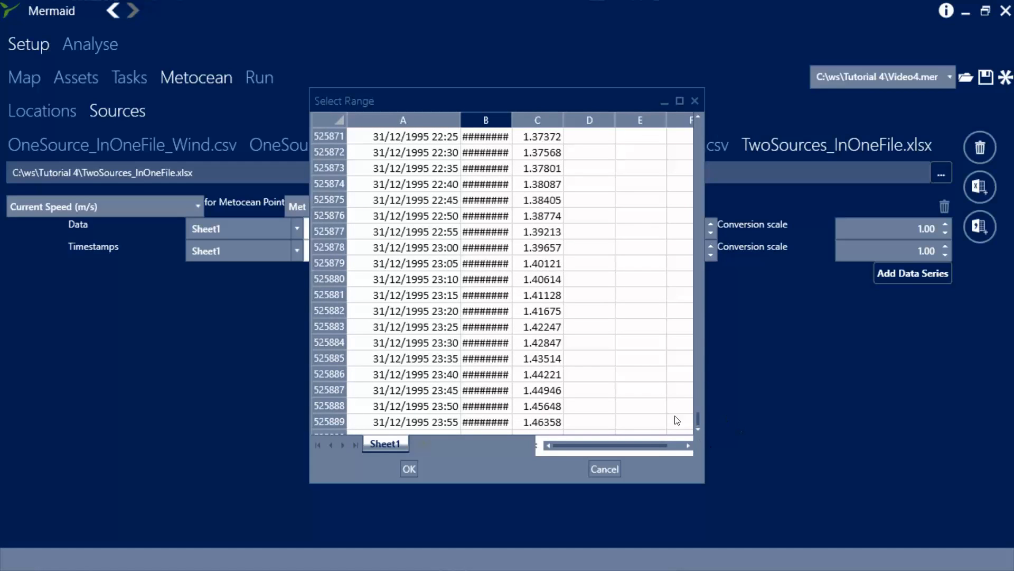
left_click(484, 422, "shift")
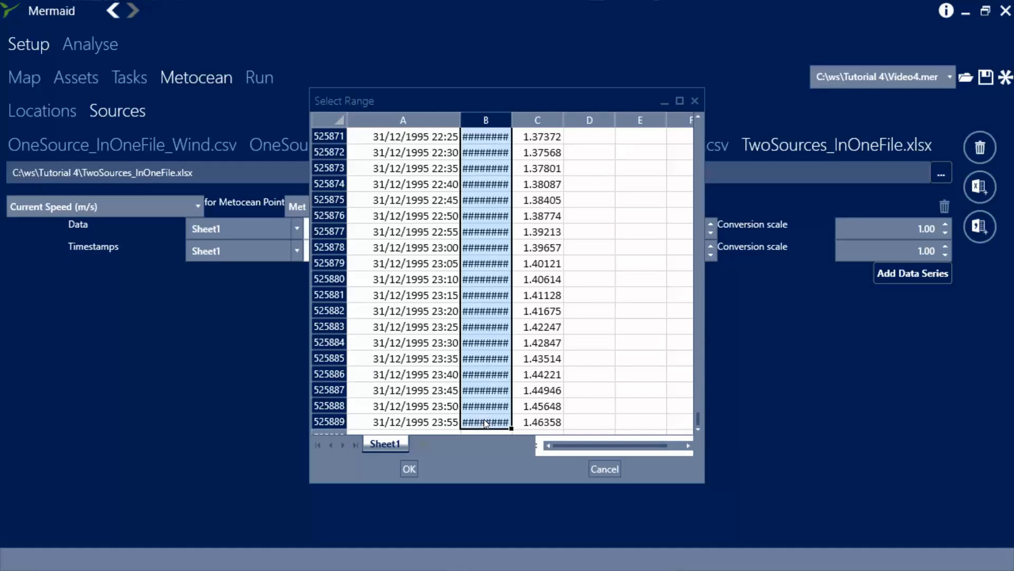
left_click(414, 467)
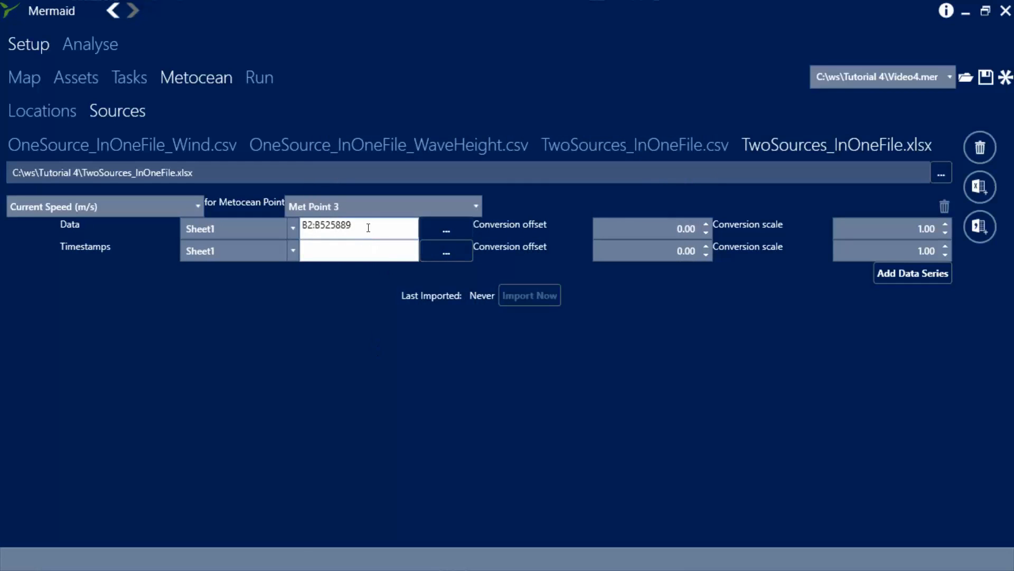
- Set the Current Speed series' timestamps range to A2:A525889, reusing a copy of its data range
left_click_drag(368, 228, 192, 206)
key("ctrl+c")
left_click(351, 253)
key("ctrl+v")
key("Home")
key("Right")
key("BackSpace")
type("A")
key("BackSpace")
type("A")
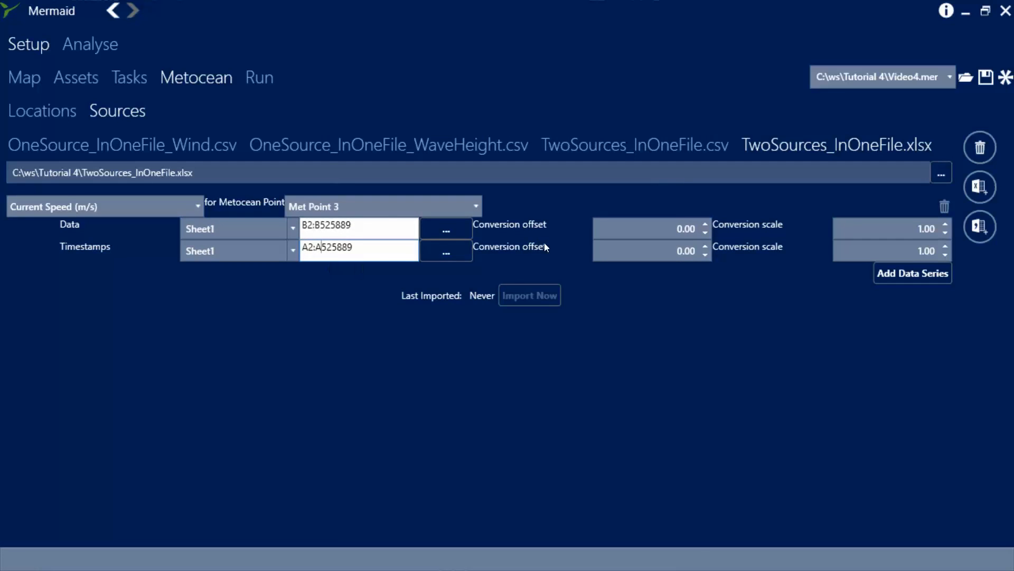
- Add a second workbook data series as Significant Wave Height (m) for Met Point 3
left_click(914, 281)
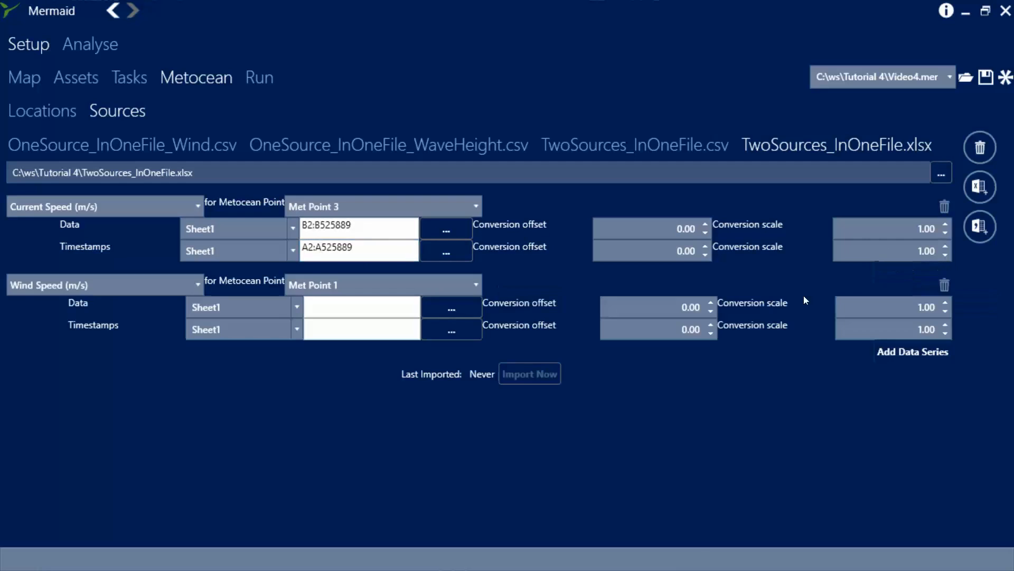
left_click(137, 282)
left_click(100, 325)
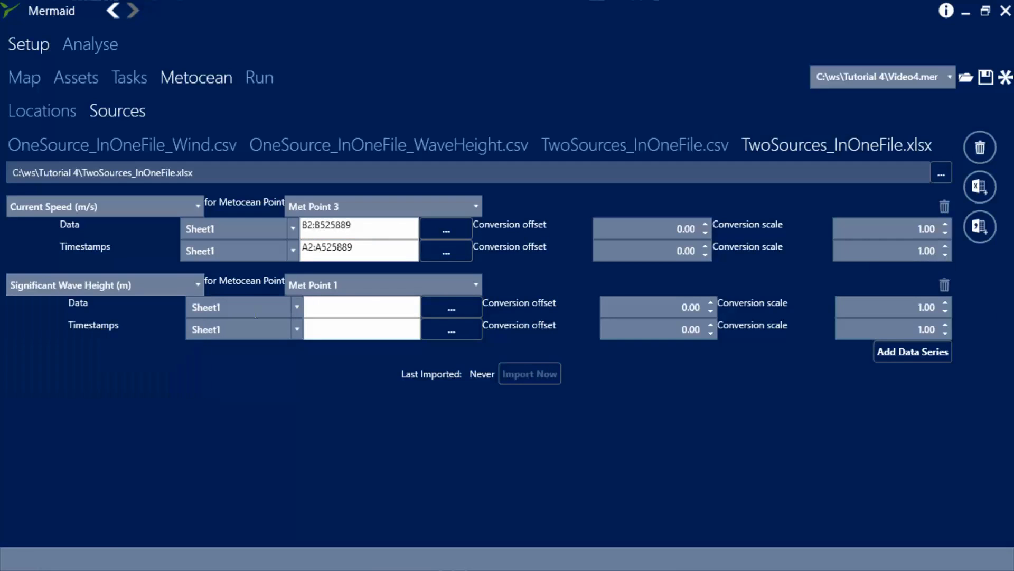
left_click(361, 285)
left_click(347, 323)
left_click(347, 285)
left_click(337, 344)
- Set the Significant Wave Height series' data range to C2:C525889 and its timestamps range to A2:A525889
left_click(346, 312)
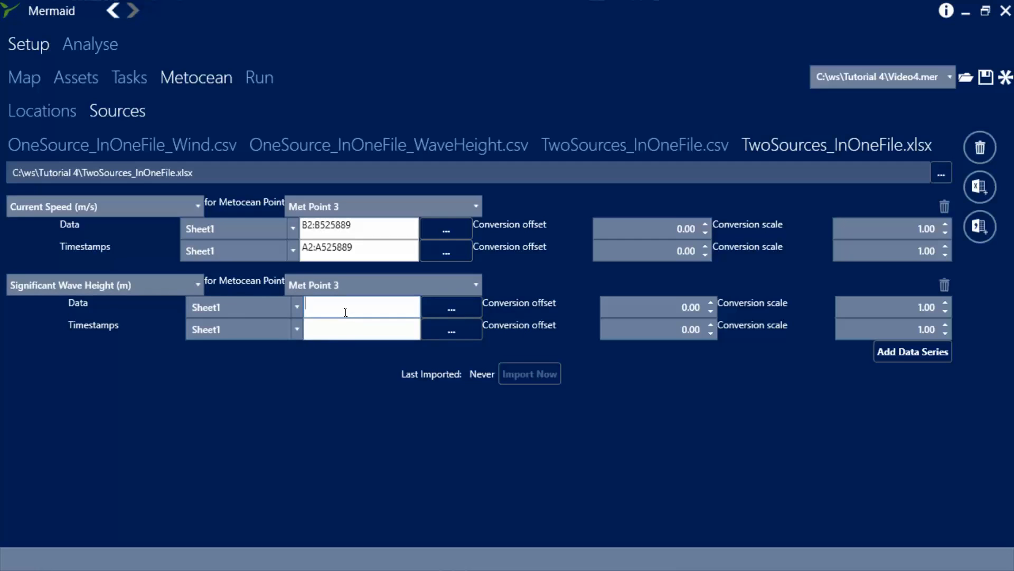
key("ctrl+v")
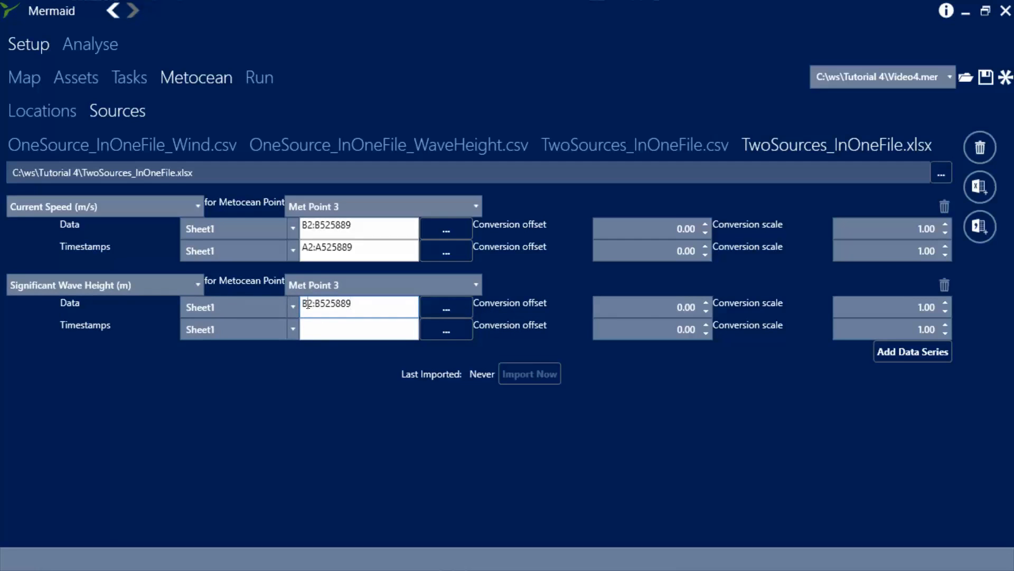
key("Home")
key("Delete")
type("C")
left_click(320, 312)
key("BackSpace")
type("C")
left_click_drag(369, 255, 288, 251)
key("ctrl+c")
left_click(329, 325)
key("ctrl+v")
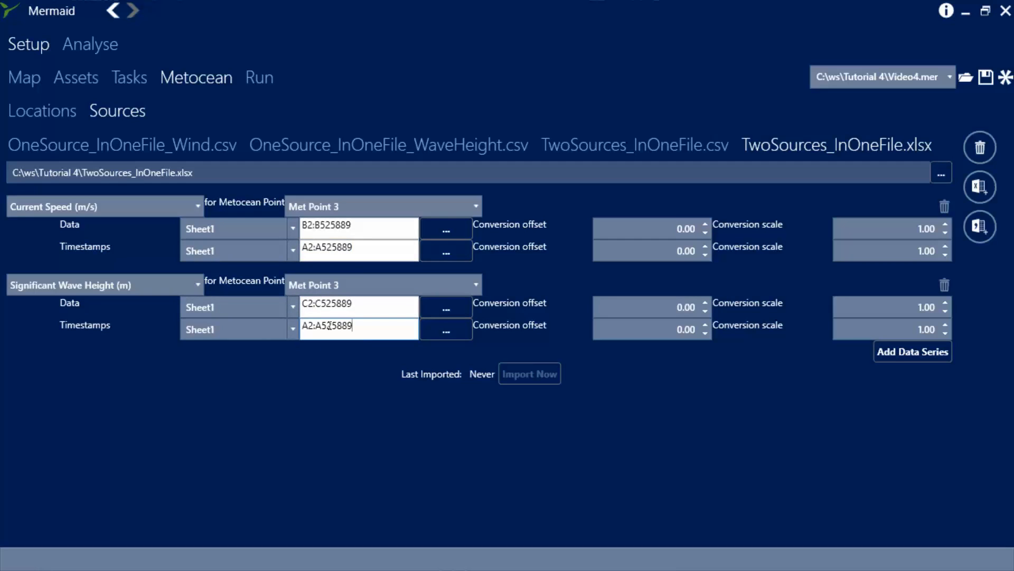
- Import the workbook data and view the current speed and wave height charts for Met Point 3
left_click(550, 379)
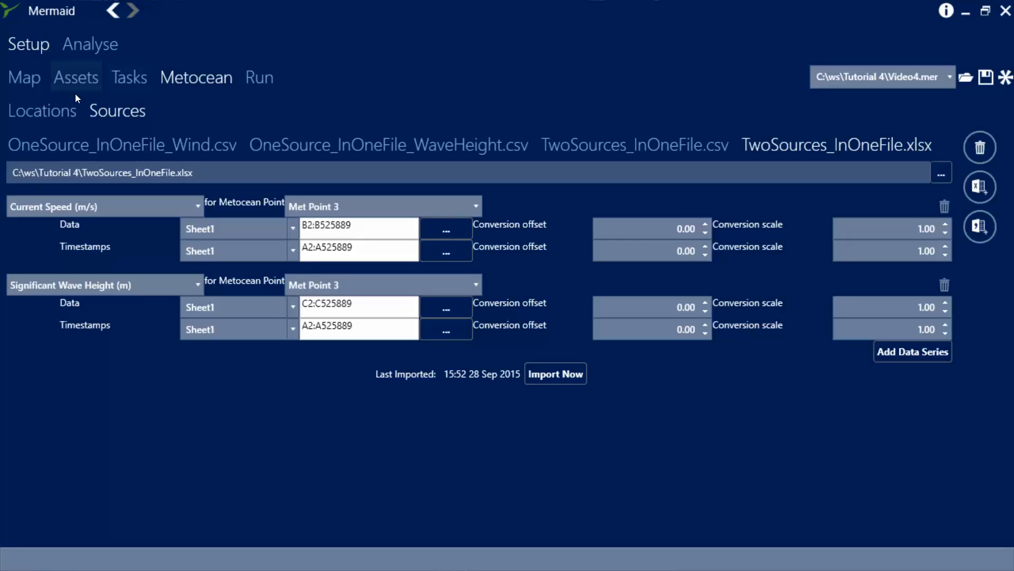
left_click(66, 105)
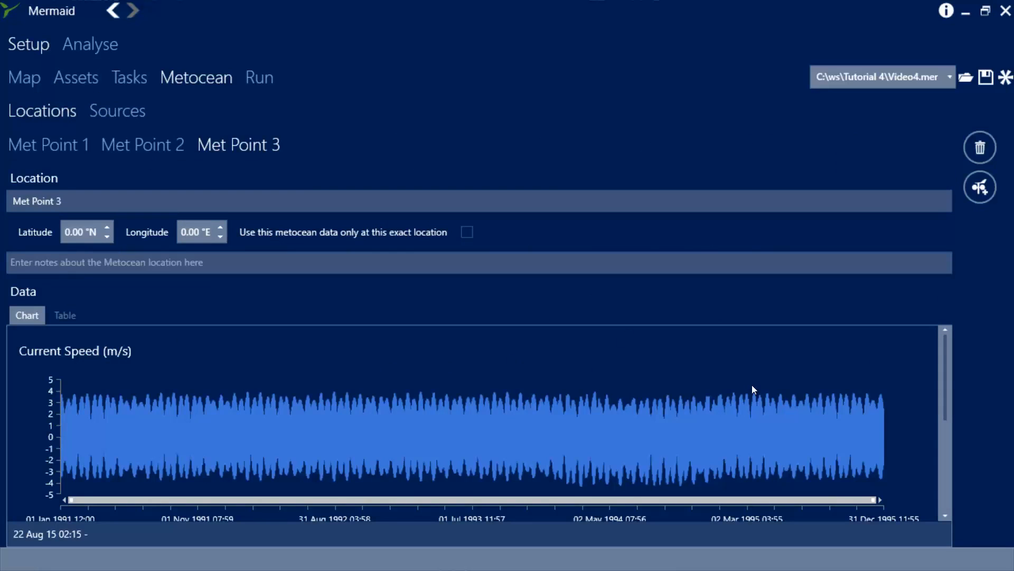
left_click_drag(944, 383, 951, 467)
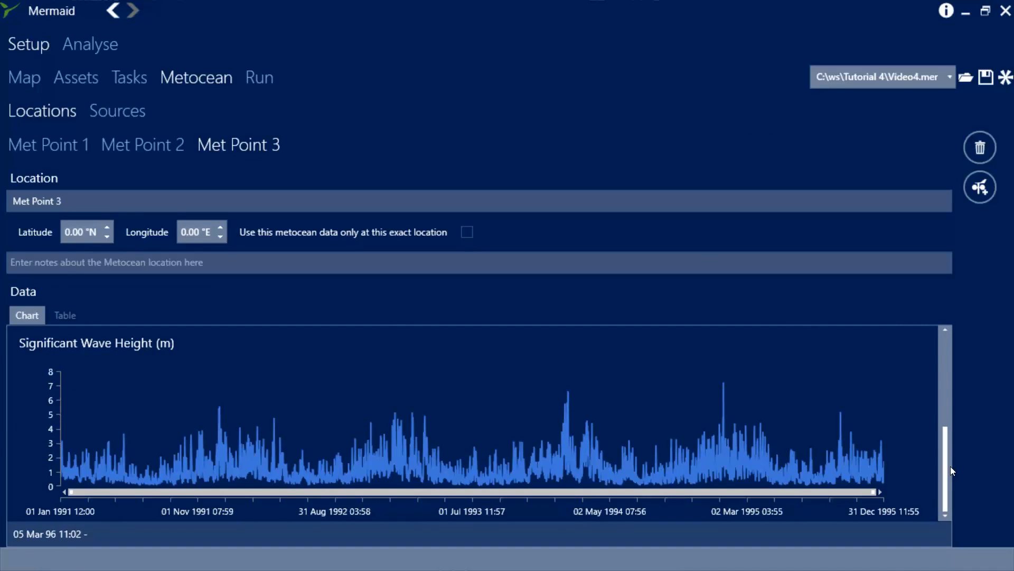